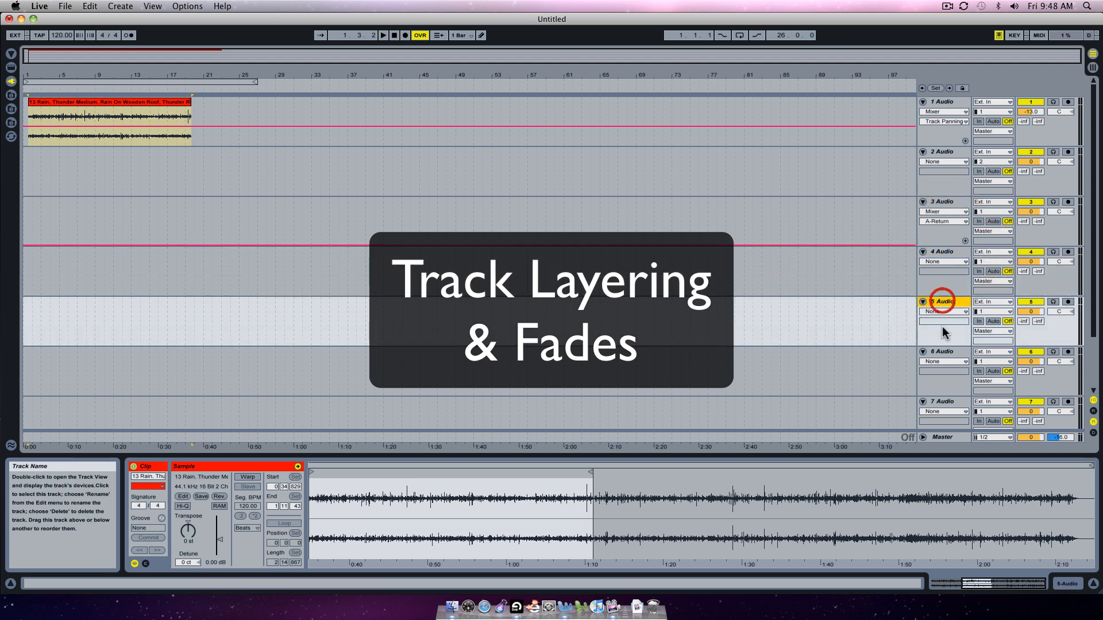
left_click(944, 351)
left_click(954, 400)
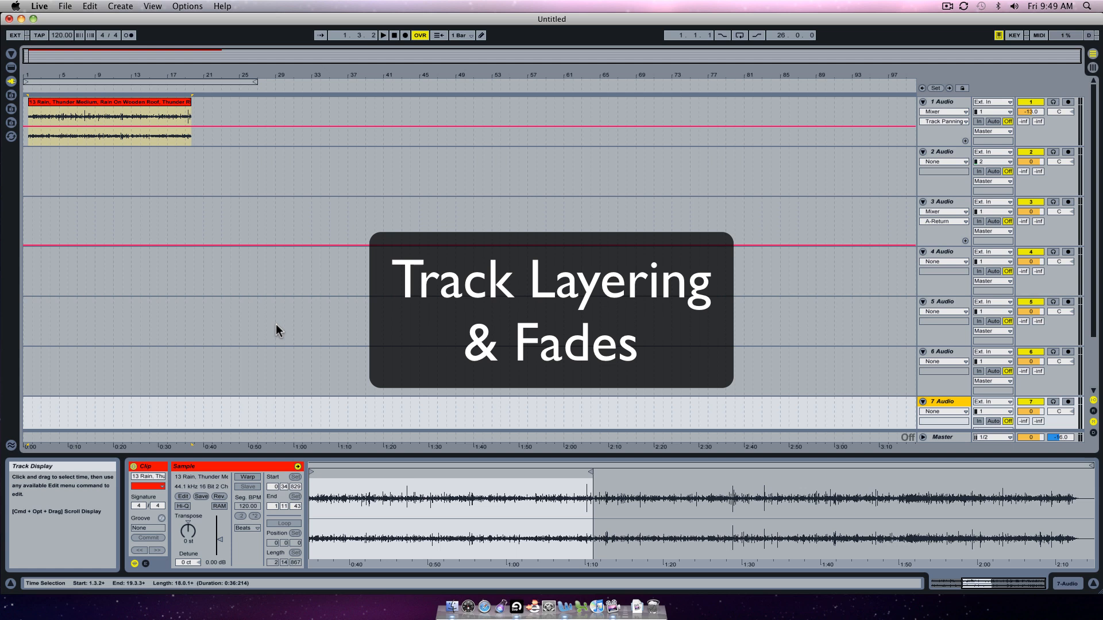
Extend the end of the rain clip on the first audio track to about bar 41
left_click(214, 102)
left_click_drag(214, 102, 381, 104)
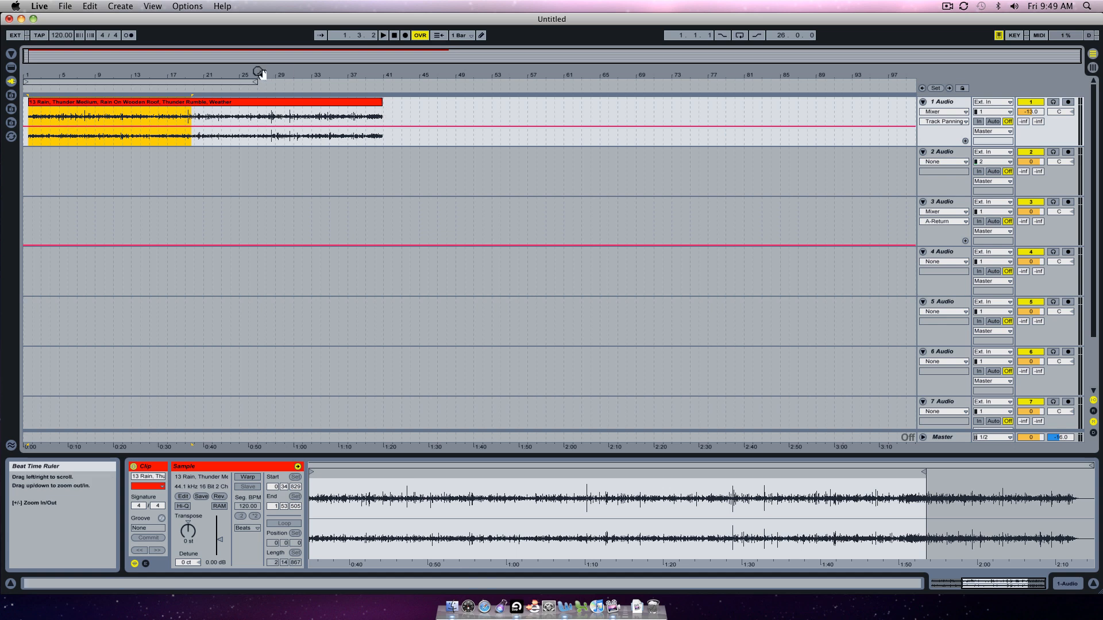
Move the selected front section of the rain clip to about bar 9 and delete the leftover section after it
left_click_drag(142, 104, 212, 109)
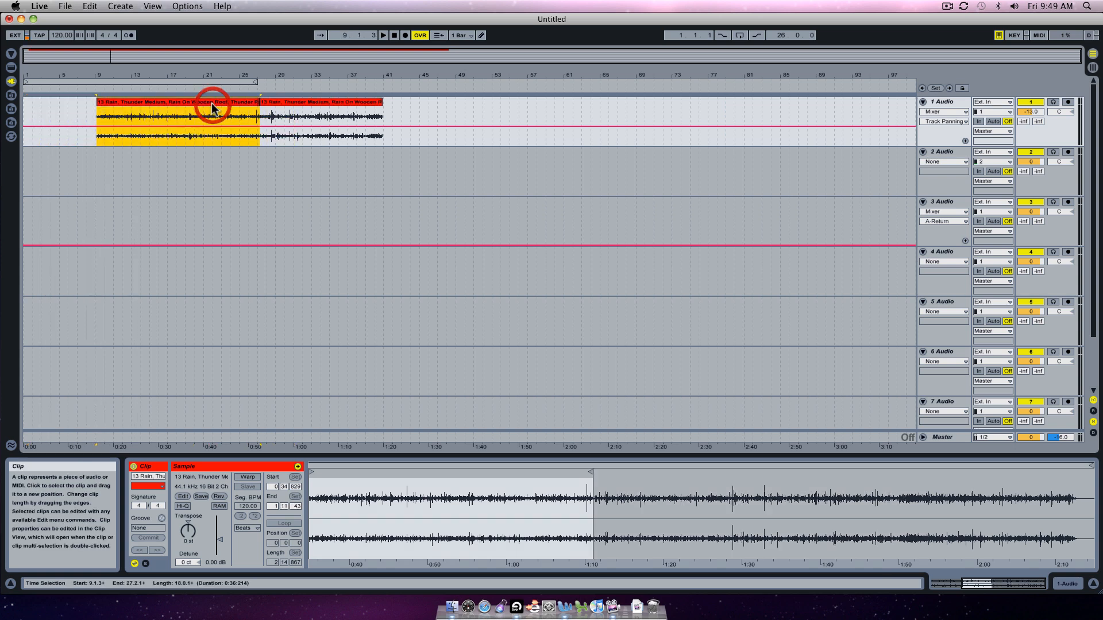
left_click(282, 109)
key("Delete")
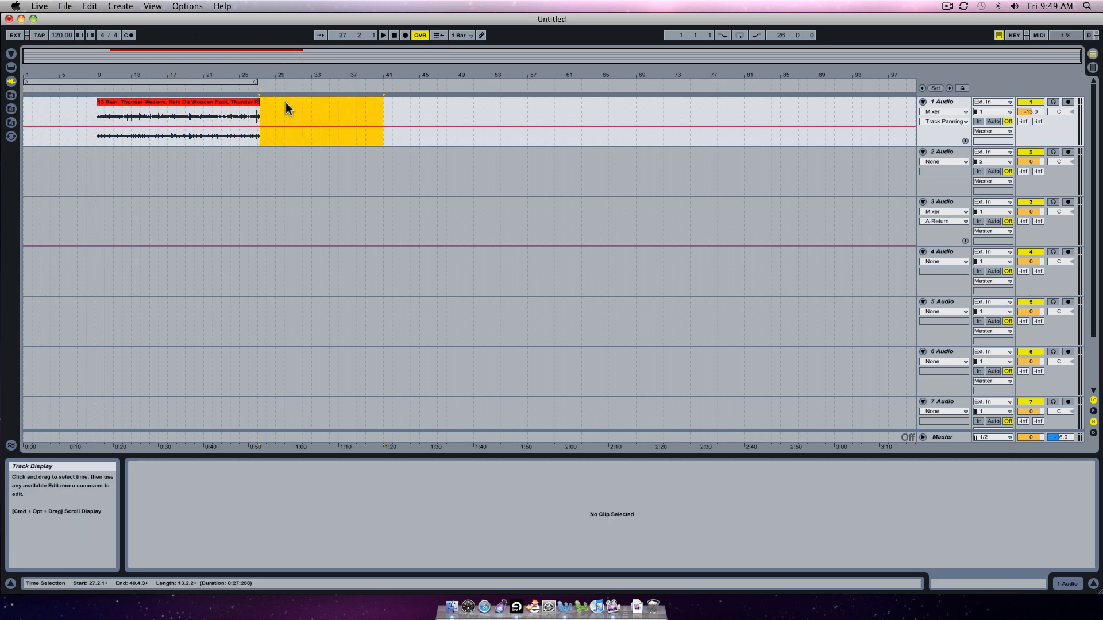
Move the rain clip to bar 21, then extend its start back to about bar 12 and its end to the recording's end
left_click_drag(224, 107, 332, 105)
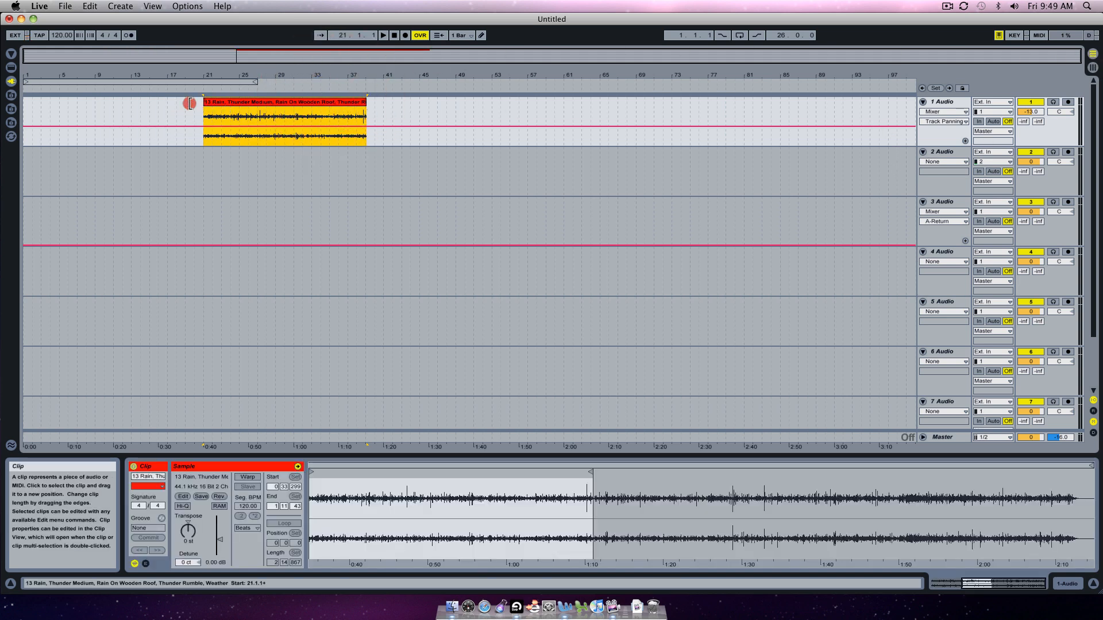
left_click_drag(189, 103, 121, 104)
left_click_drag(366, 103, 815, 111)
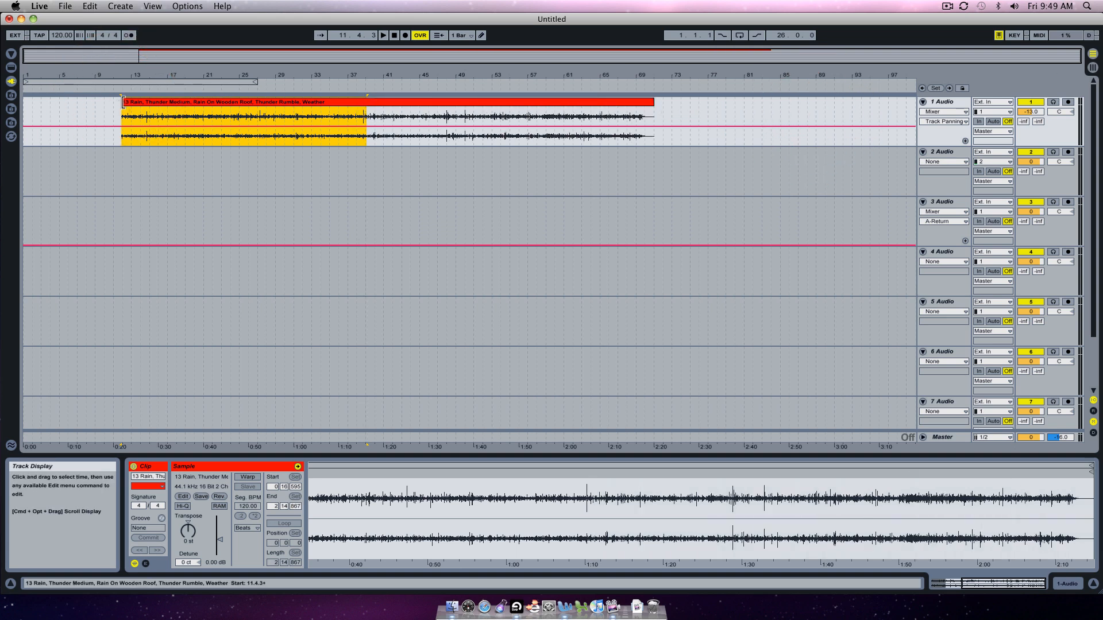
Move the selected front section of the rain clip to about bar 24 and delete the leftover section from bar 58 on
left_click_drag(123, 102, 320, 112)
left_click(604, 109)
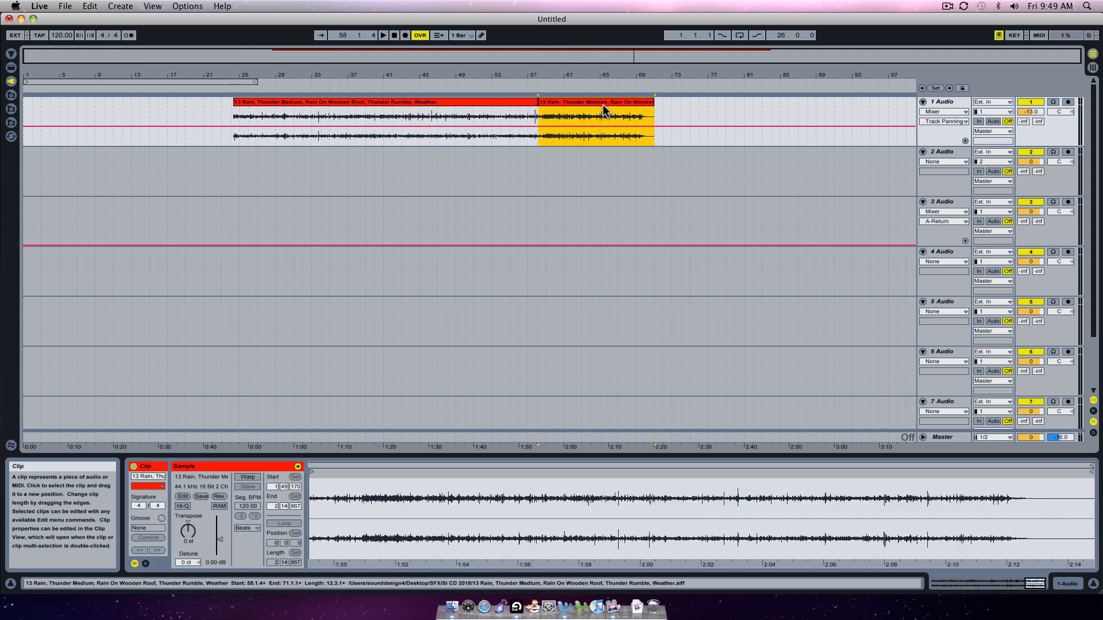
key("Delete")
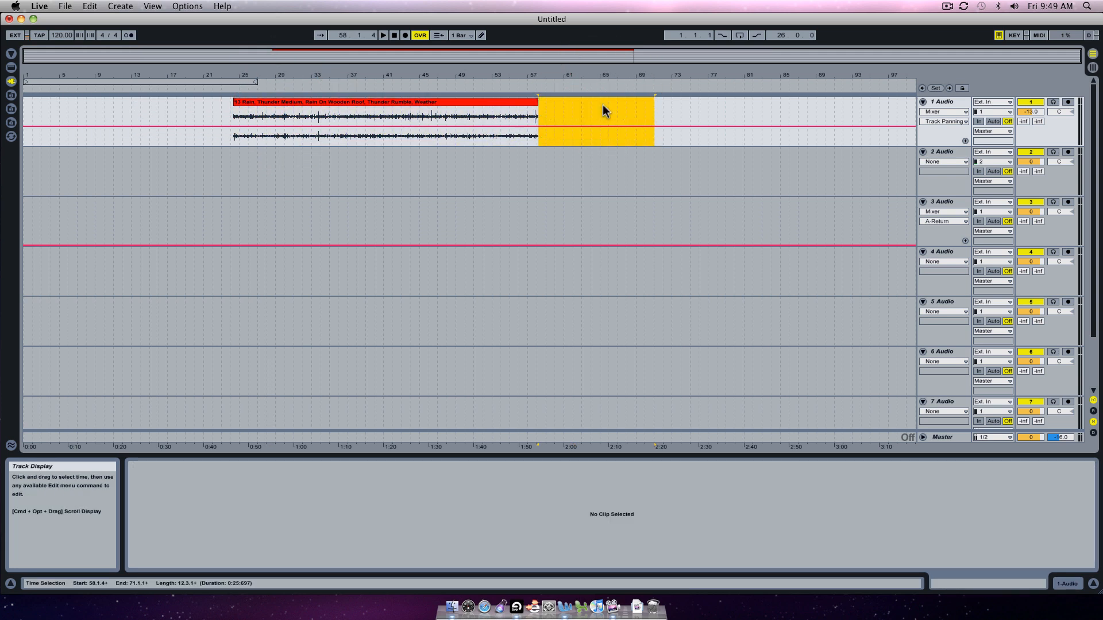
Extend the rain clip's start back to the very beginning of its recording
left_click(236, 102)
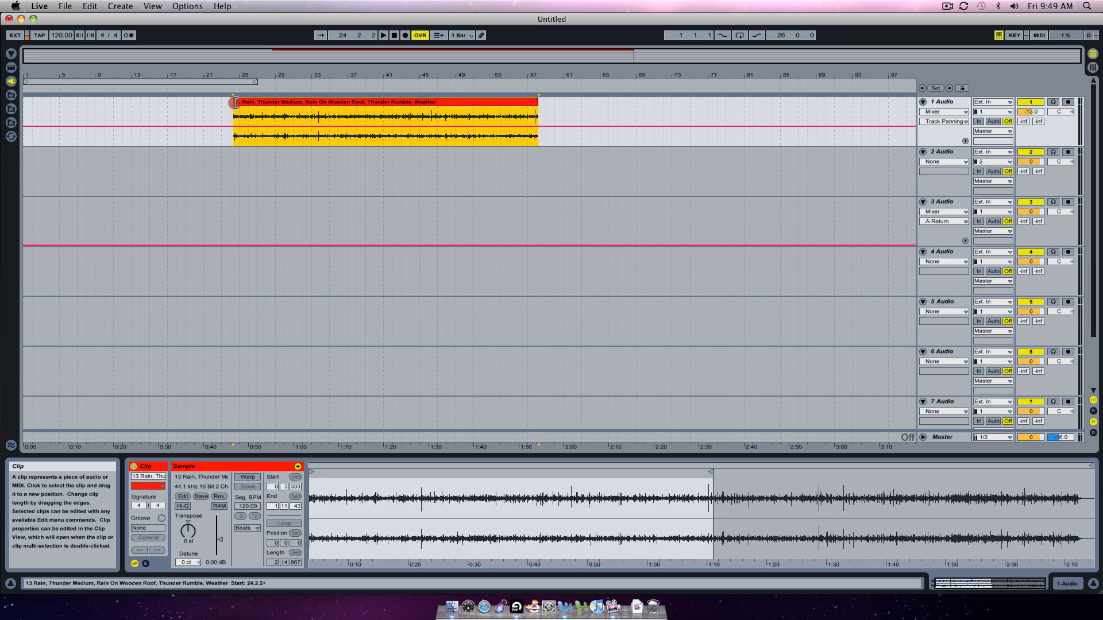
left_click_drag(235, 103, 167, 104)
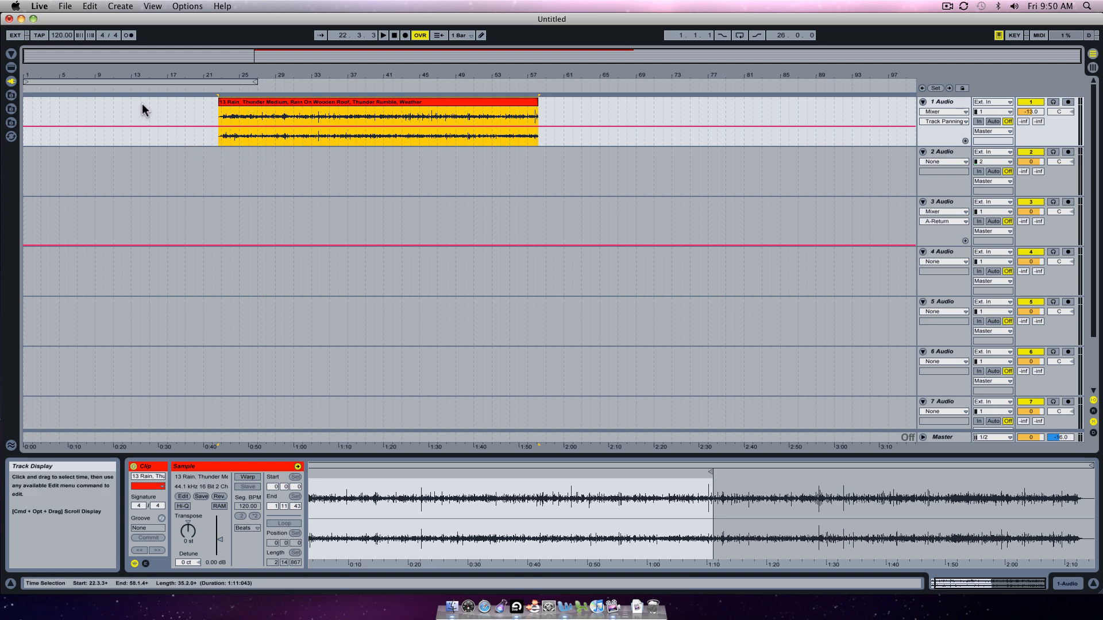
Examine the rain clip's whole waveform to compare the part in use with the unused remainder
left_click(272, 104)
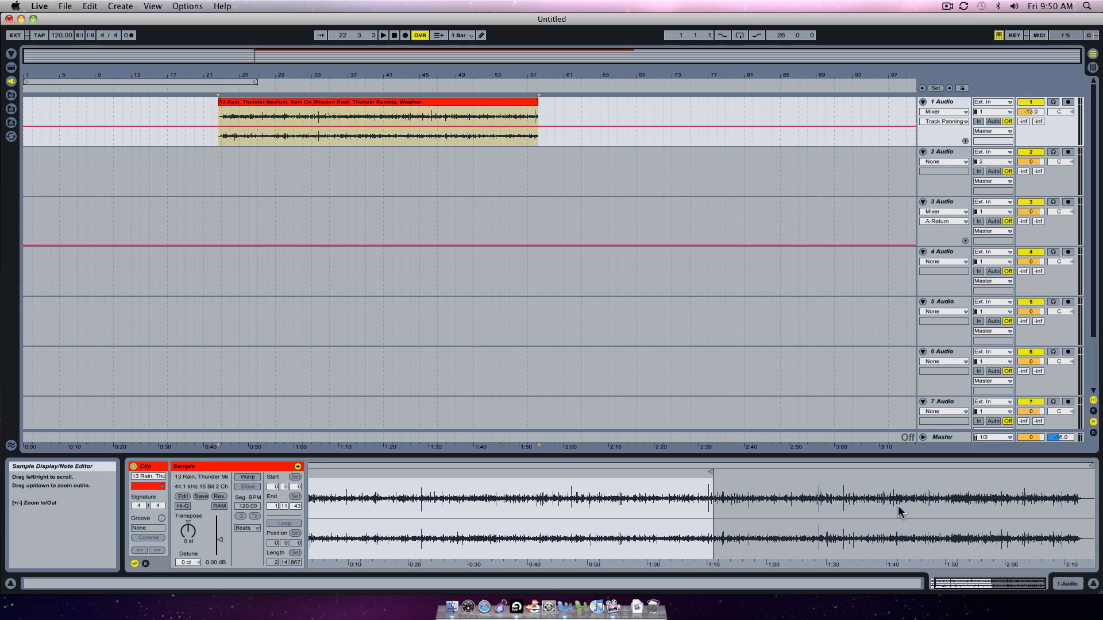
left_click(326, 100)
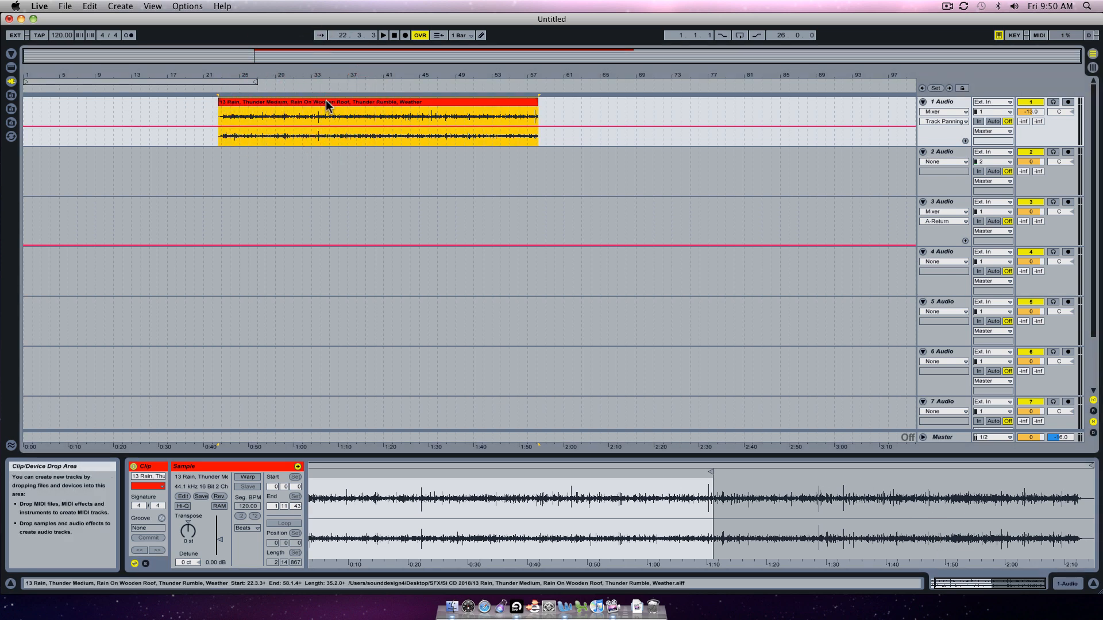
left_click(299, 101)
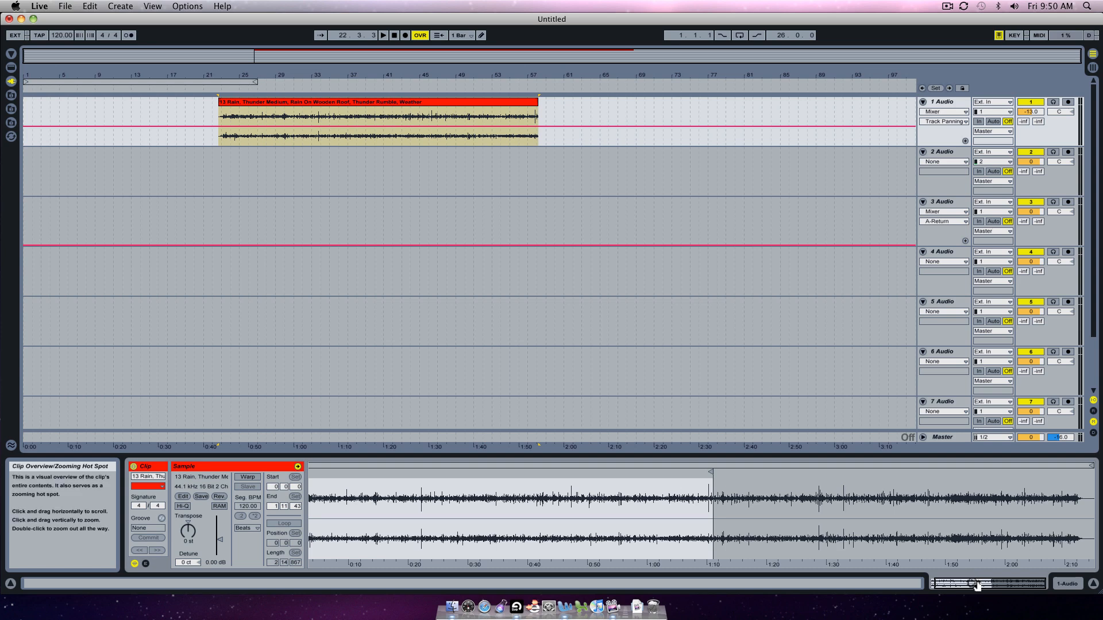
left_click_drag(972, 584, 976, 570)
mouse_move(589, 500)
left_mouse_down()
mouse_move(588, 546)
mouse_move(589, 500)
left_mouse_up()
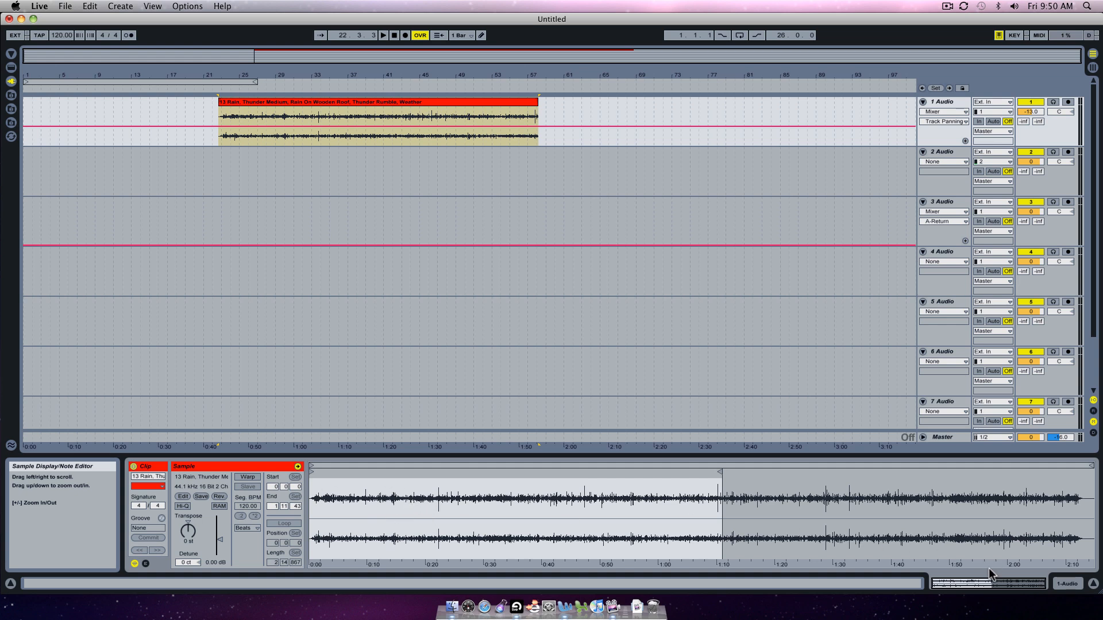
mouse_move(989, 582)
left_mouse_down()
mouse_move(1019, 584)
mouse_move(983, 584)
mouse_move(1010, 584)
mouse_move(992, 583)
mouse_move(989, 570)
left_mouse_up()
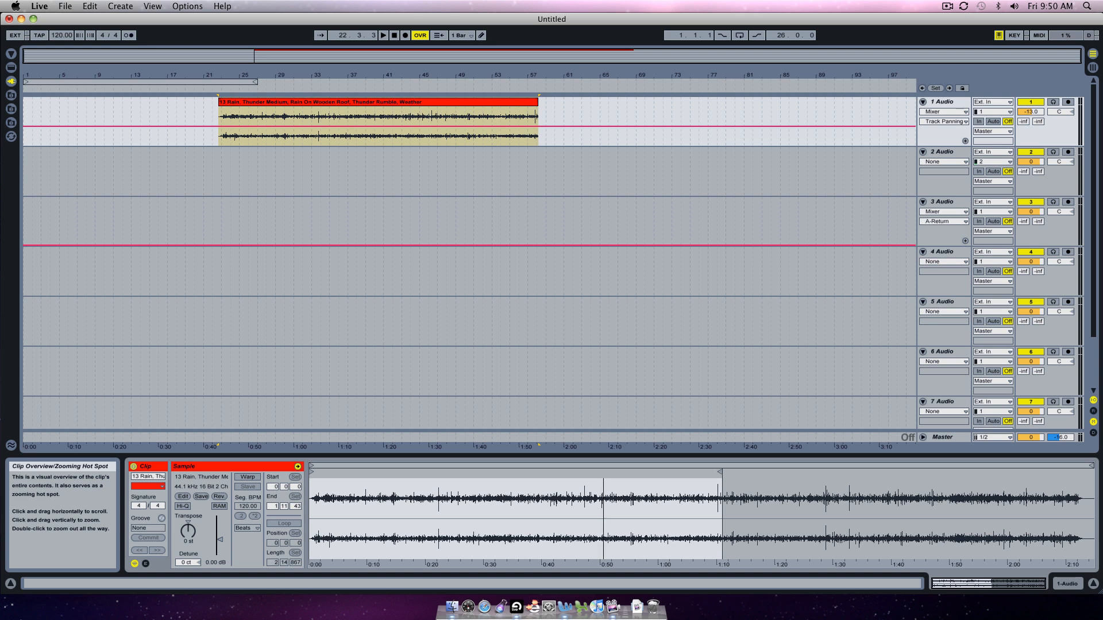
Try moving the rain sample's start marker to about 7 seconds, then return it to the beginning of the recording
left_click_drag(974, 584, 943, 618)
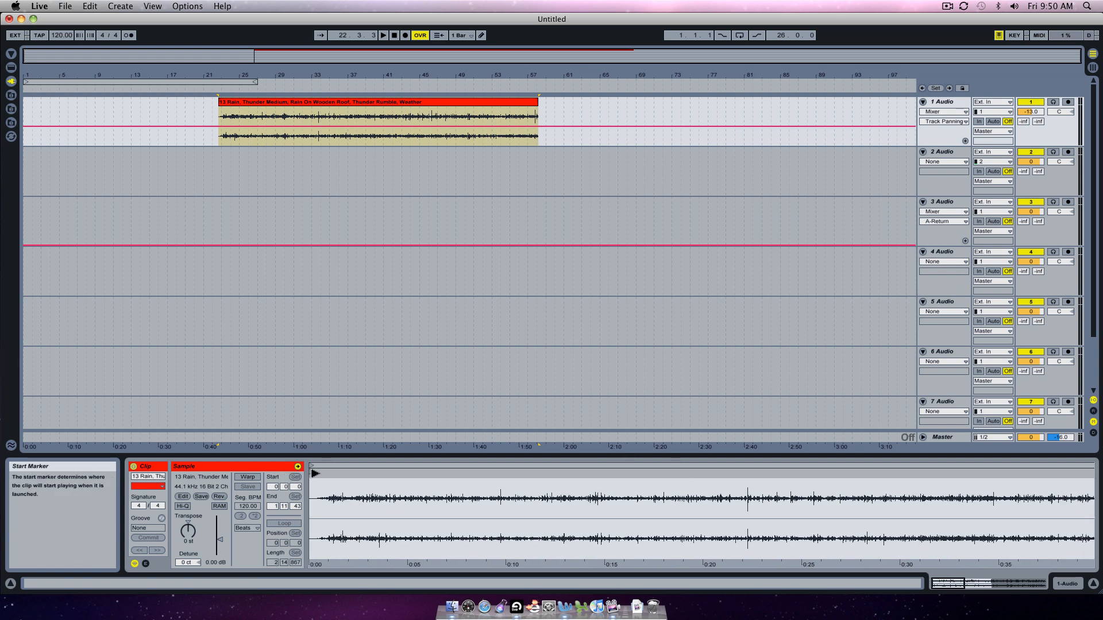
left_click_drag(313, 474, 450, 474)
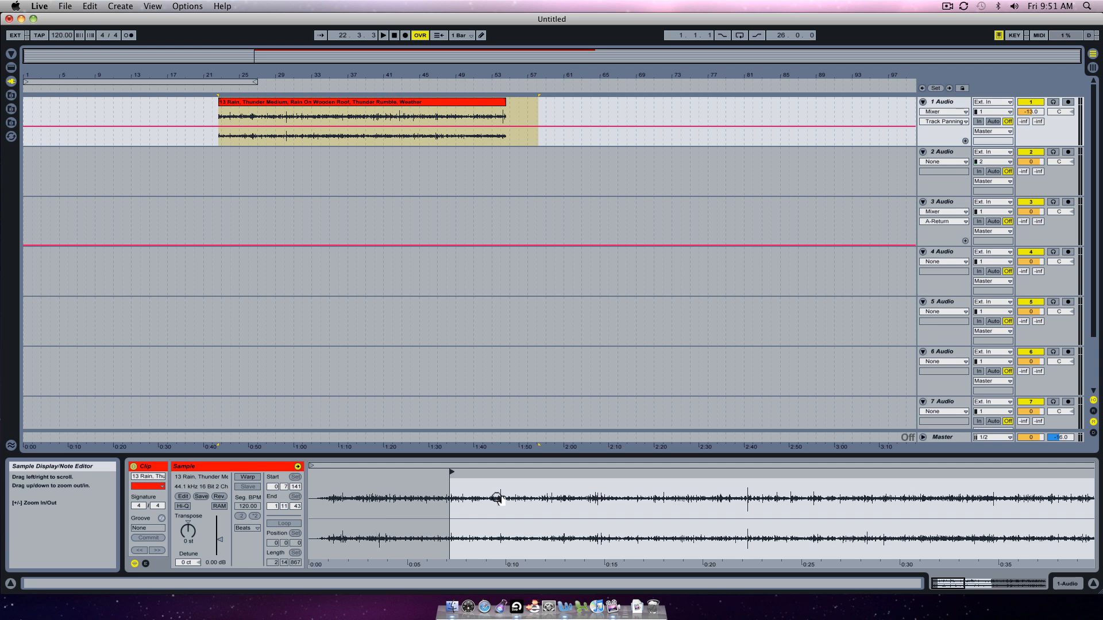
left_click_drag(452, 472, 311, 474)
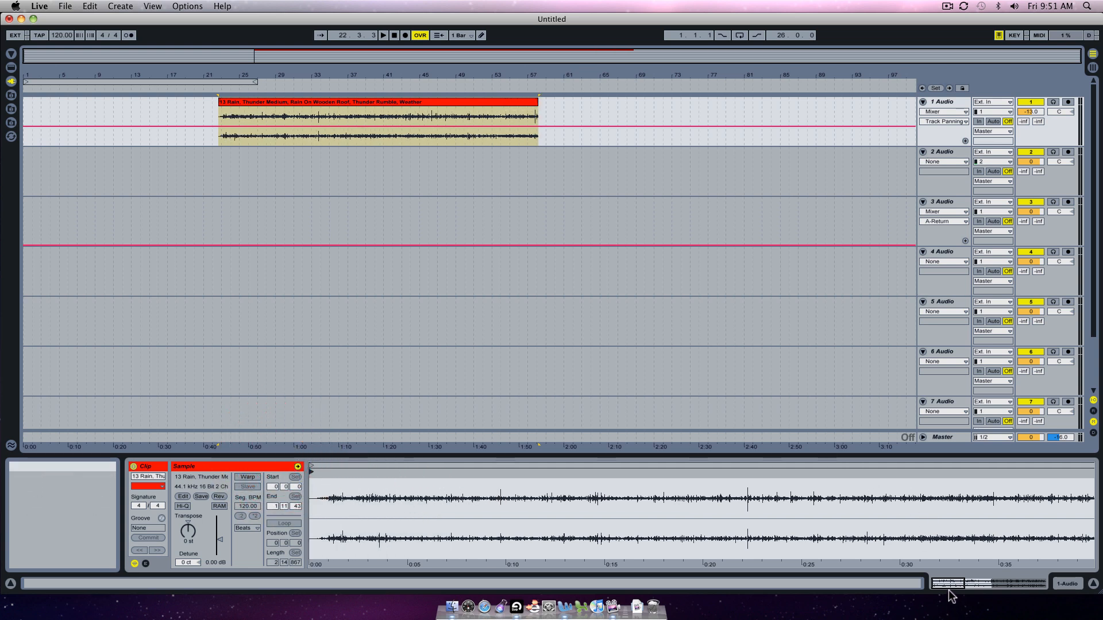
left_click_drag(948, 585, 948, 535)
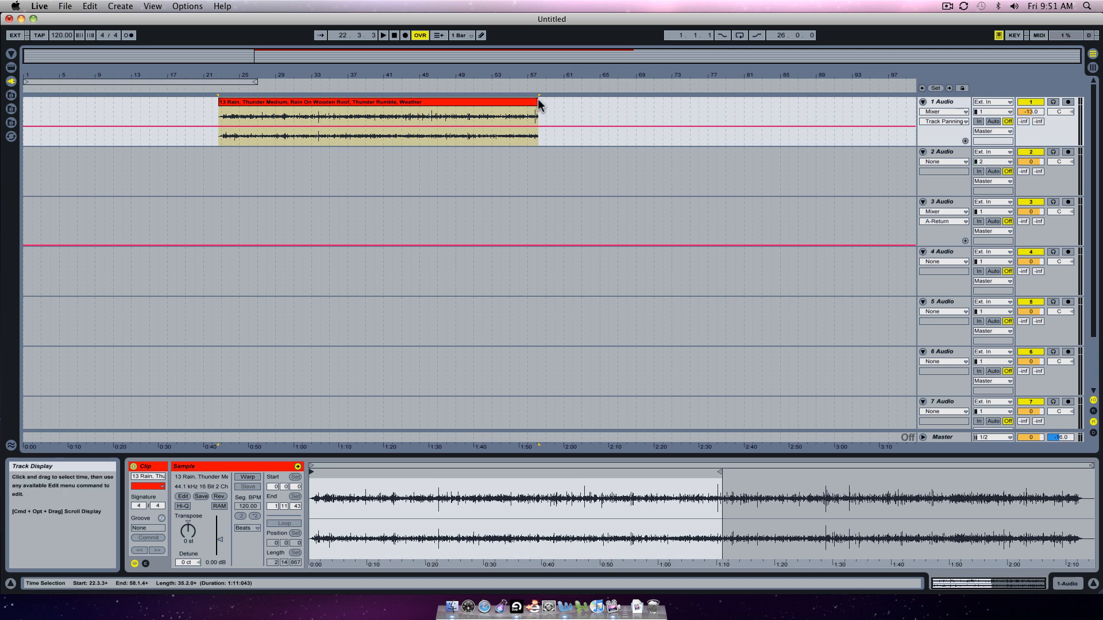
Extend the rain clip's end to the full length of its recording and move the clip to start at about bar 9
left_click_drag(539, 102, 860, 128)
left_click(260, 102)
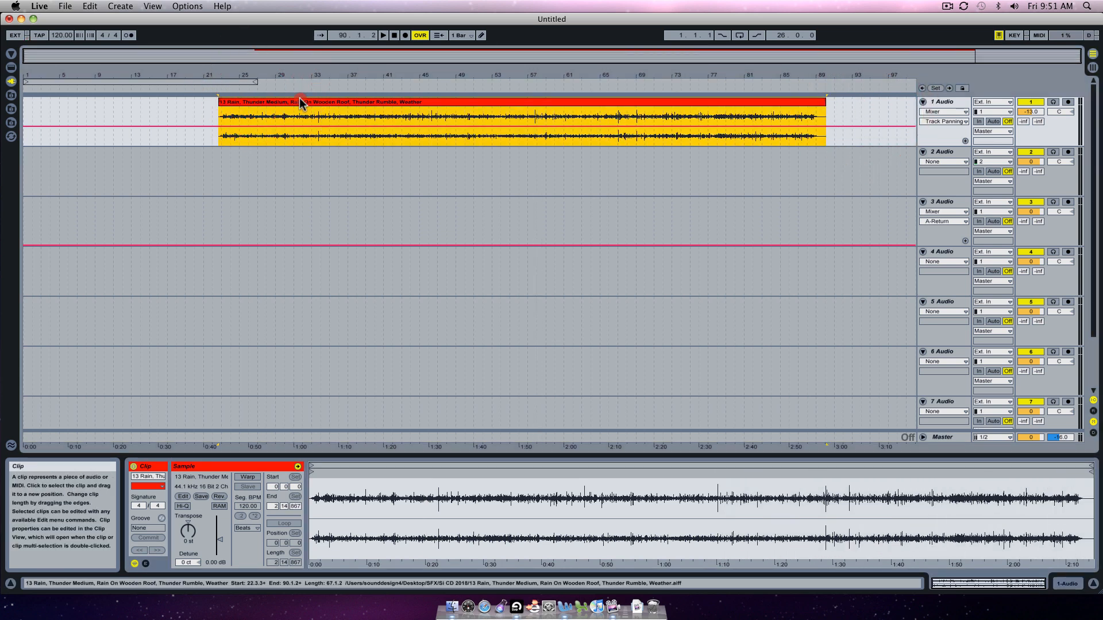
left_click_drag(299, 103, 173, 103)
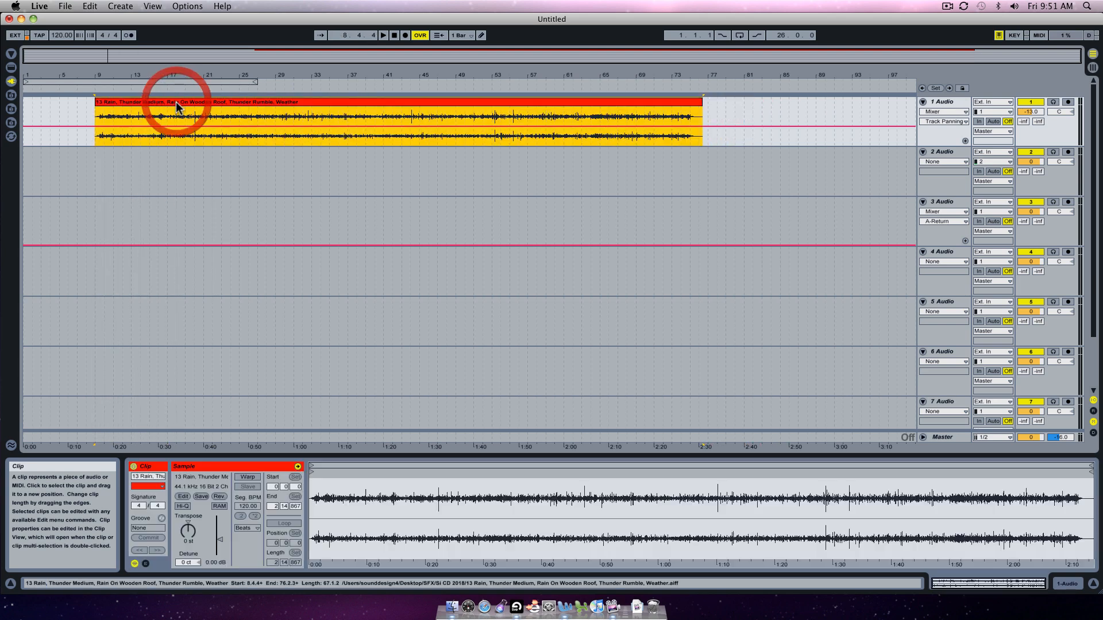
left_click(217, 166)
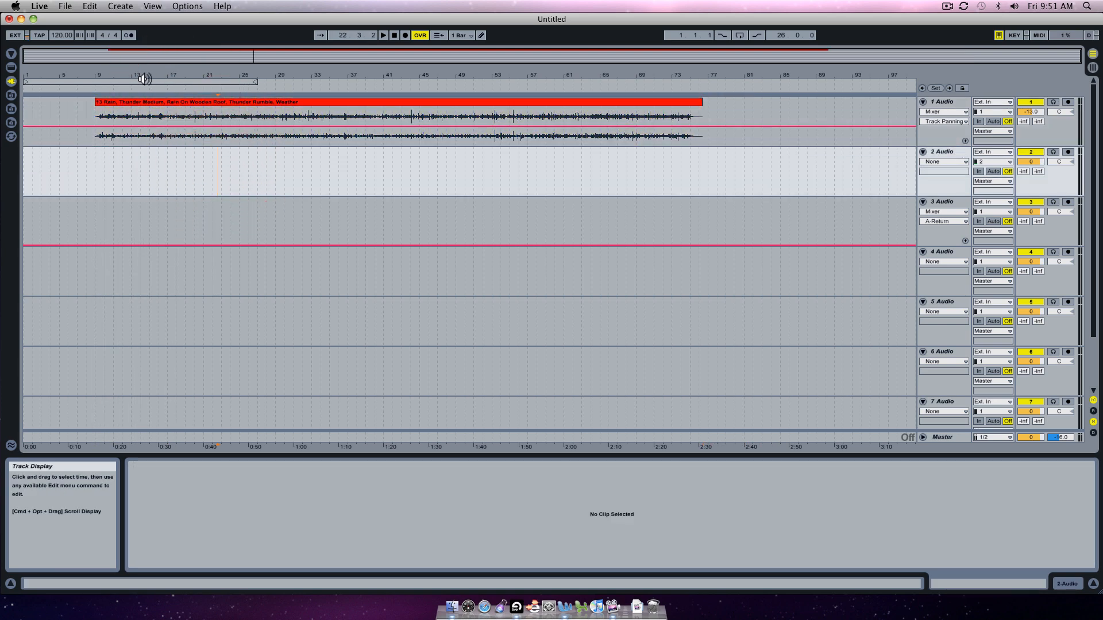
Switch to Finder and search the SFX folder for "thunder"
left_click(21, 19)
left_click(101, 45)
left_click(421, 35)
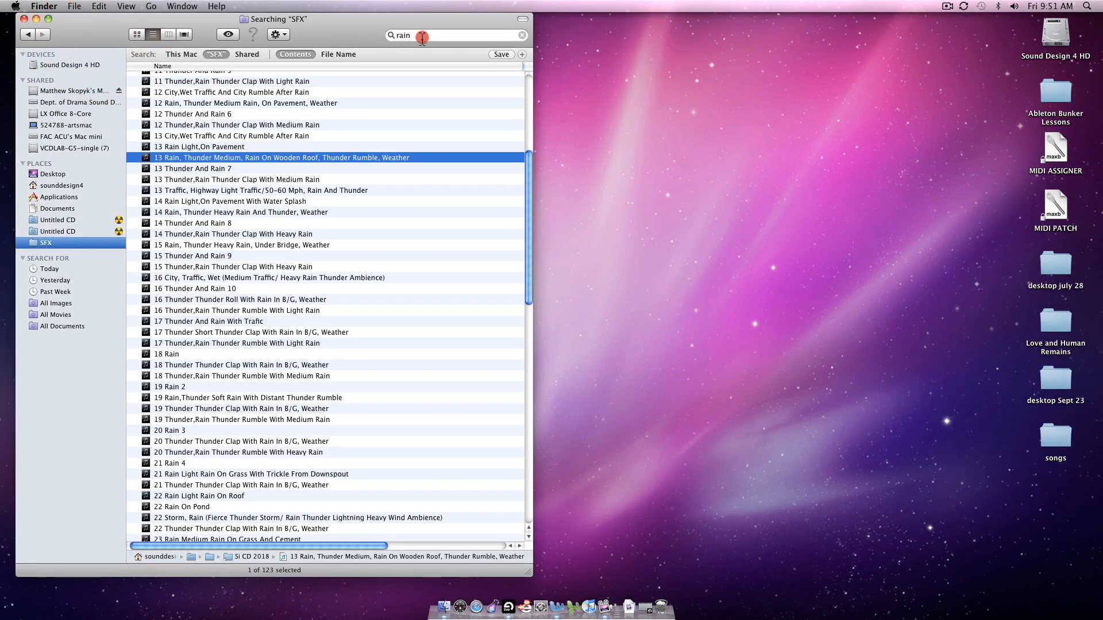
type("tunder")
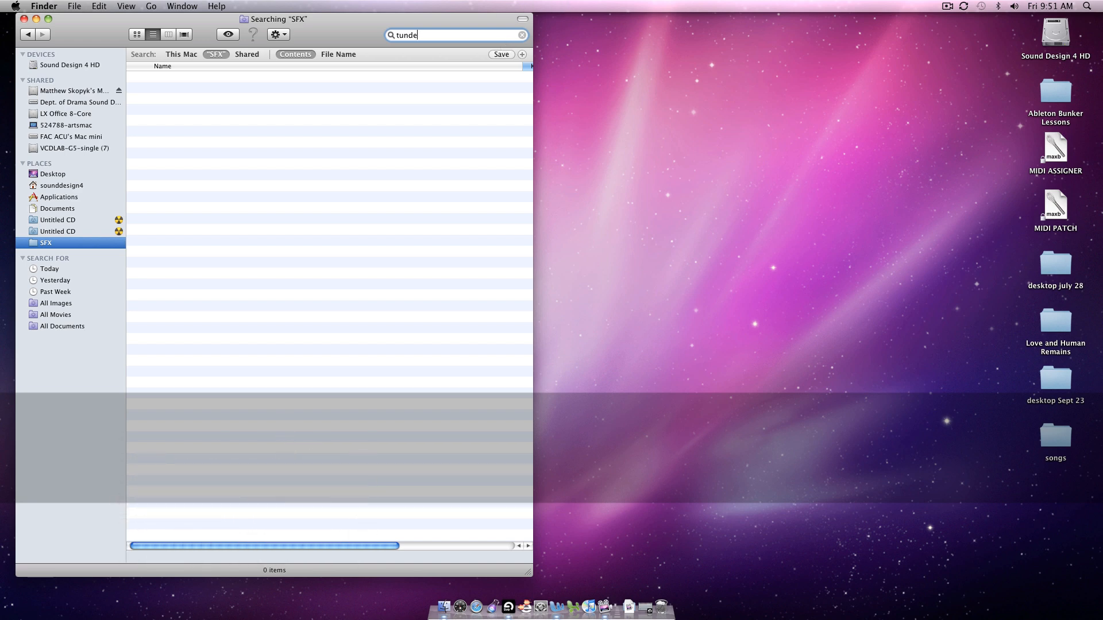
key("BackSpace")
key("BackSpace")
key("BackSpace")
key("BackSpace")
type("hunder")
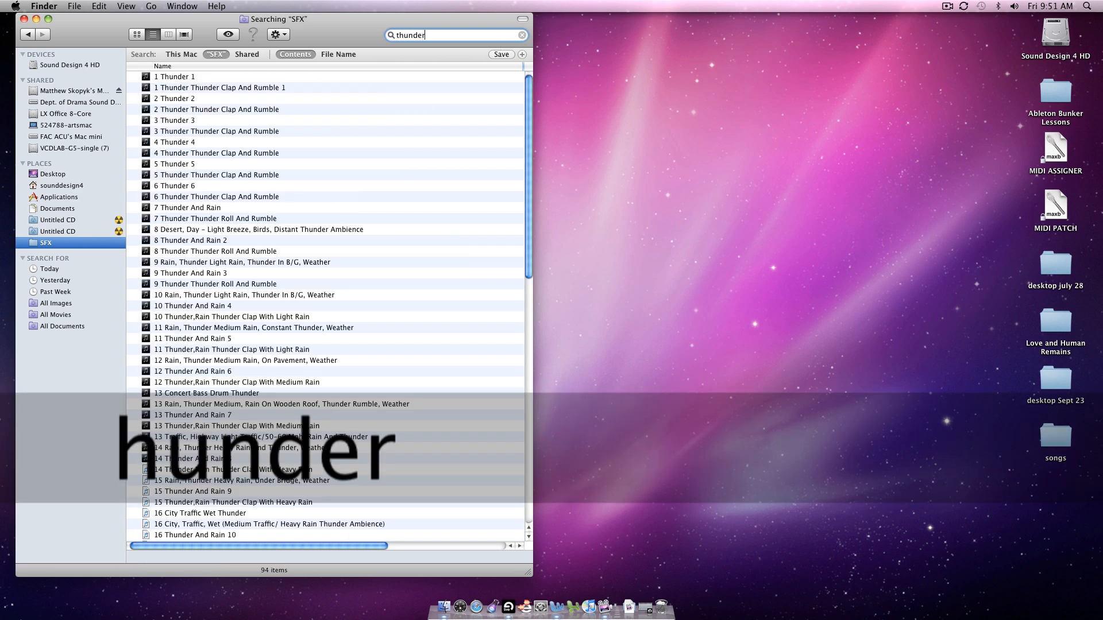
Preview the sound file "1 Thunder 1" and close the preview
left_click(192, 76)
left_click(230, 35)
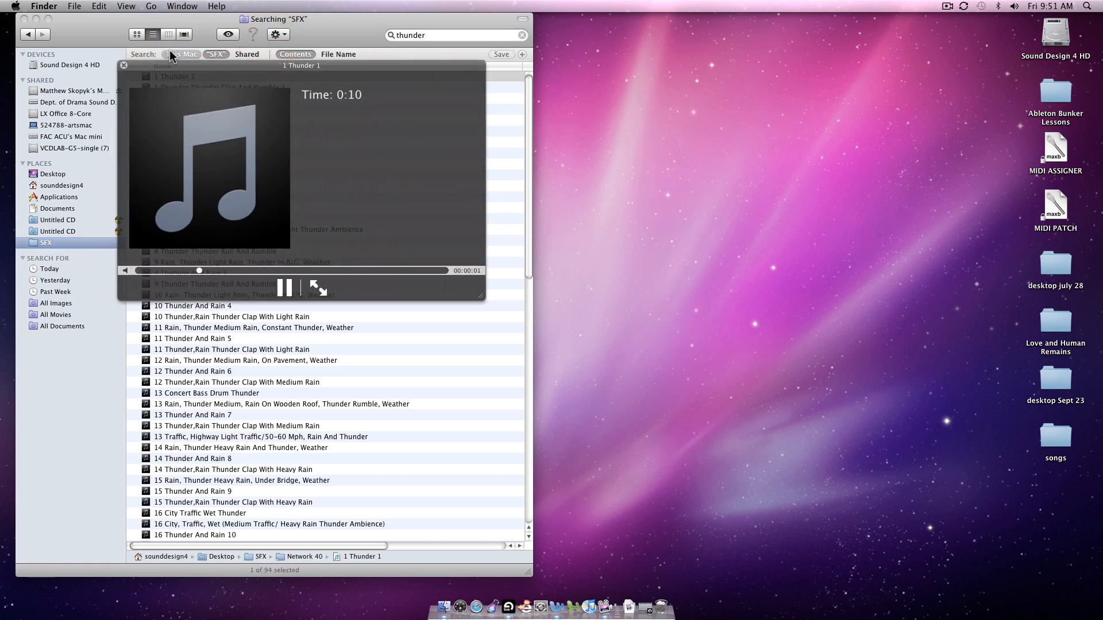
left_click_drag(166, 66, 609, 106)
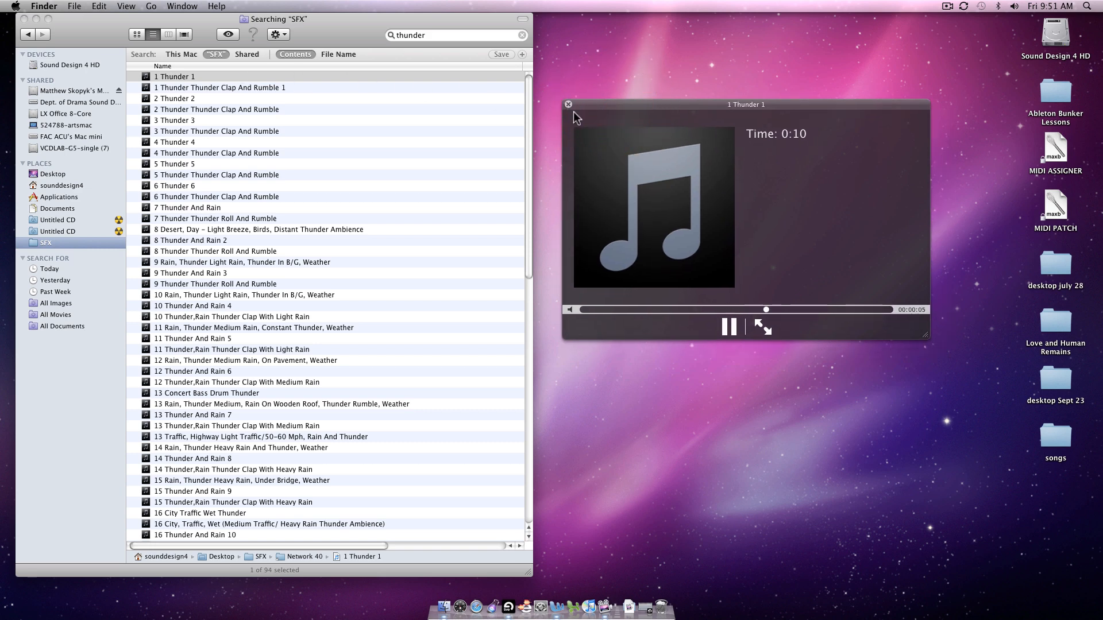
left_click(569, 105)
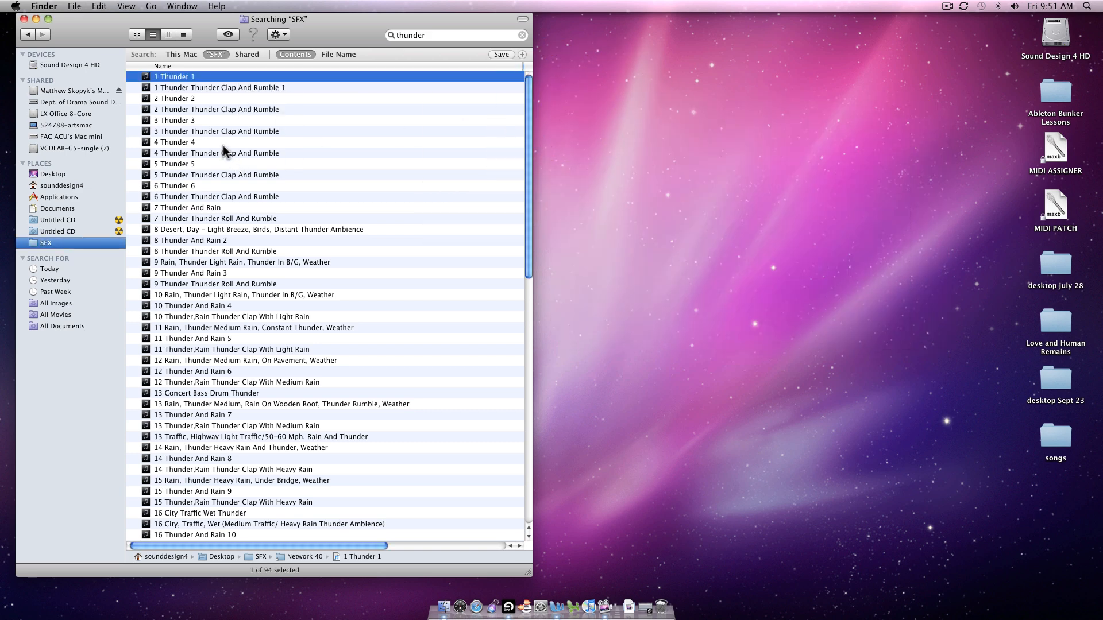
Preview the sound file "7 Thunder Thunder Roll And Rumble" and close the preview
scroll(229, 172, "down", 1)
left_click(240, 208)
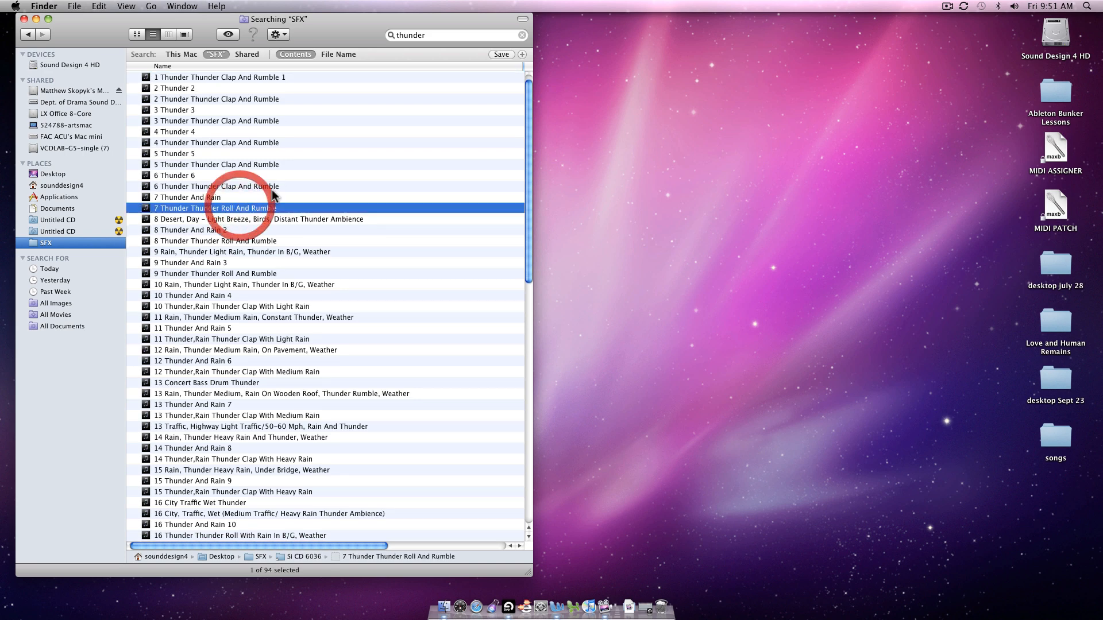
left_click(228, 35)
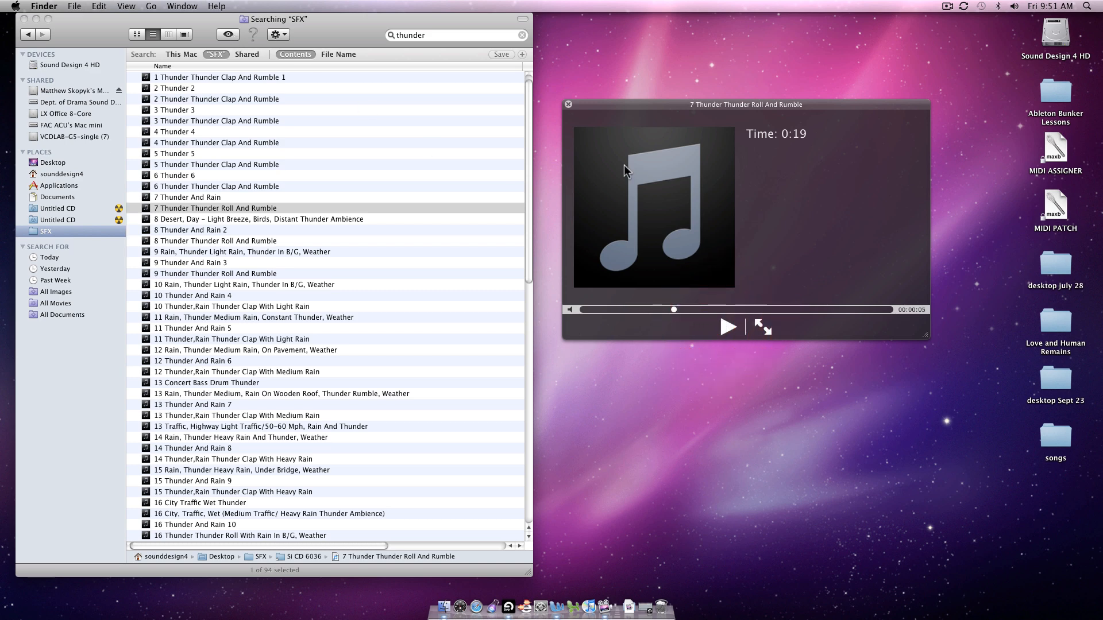
left_click(569, 106)
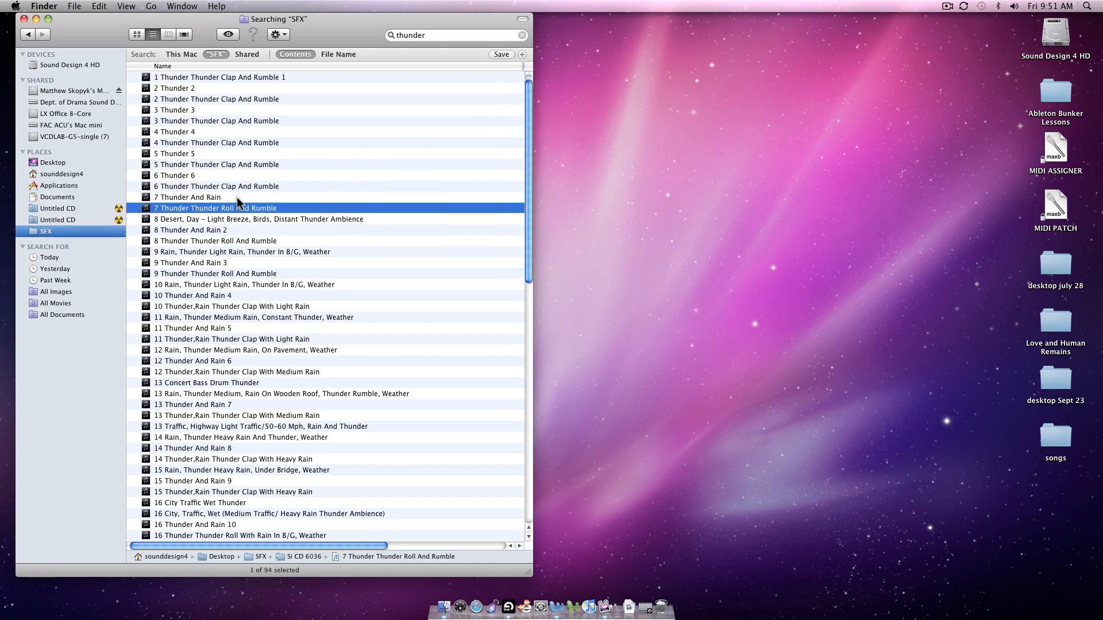
Switch to Ableton Live and rearrange its window and the Finder window, ending with Live back in its full-size position
left_click(494, 592)
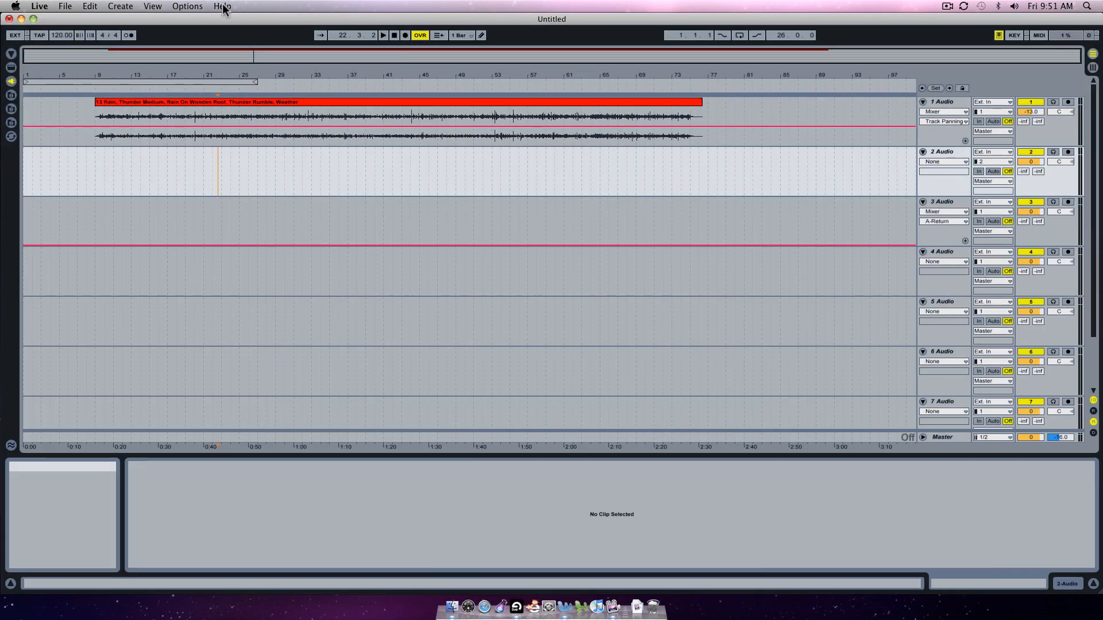
left_click_drag(179, 18, 532, 54)
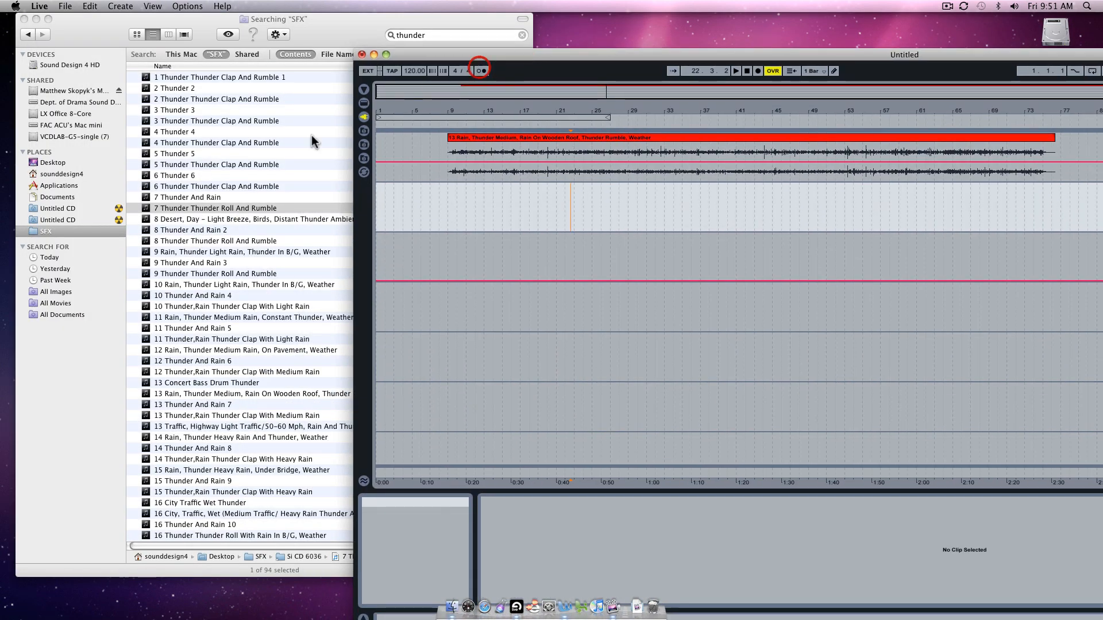
left_click(202, 206)
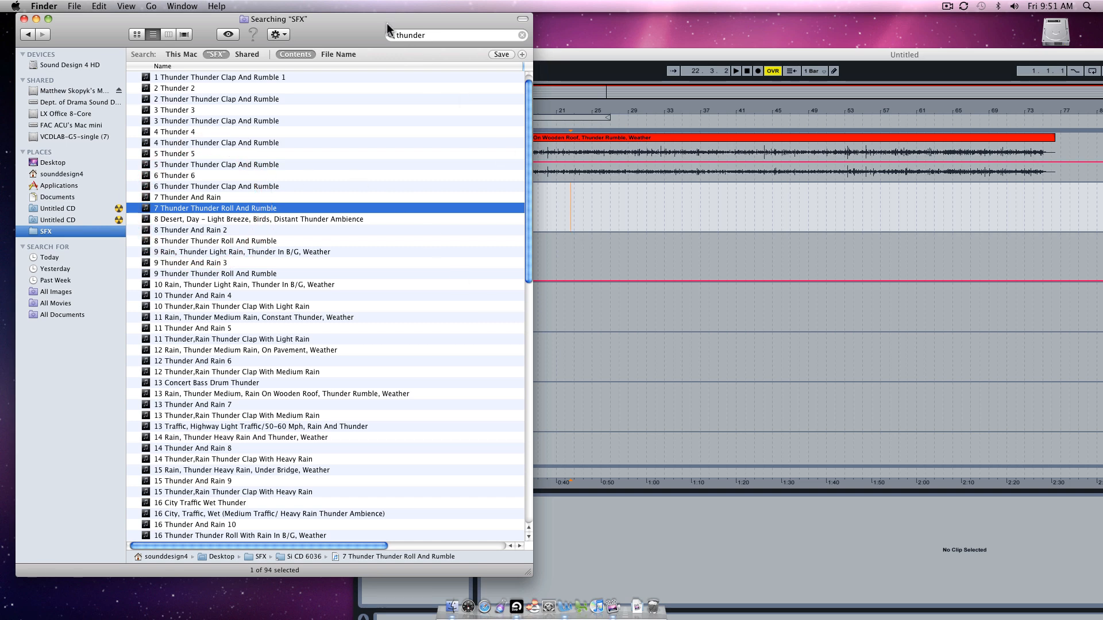
left_click_drag(387, 23, 217, 23)
left_click_drag(504, 50, 151, 17)
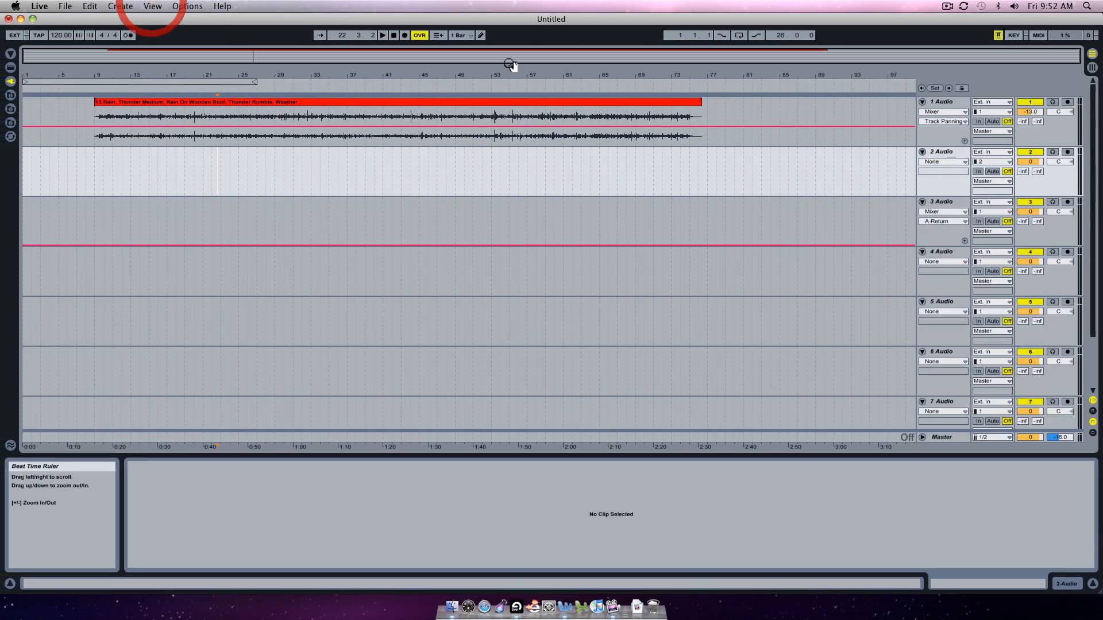
Add the sound file "7 Thunder Thunder Roll And Rumble" from the Finder search results to track 2, at the very start of the timeline
left_click(941, 98)
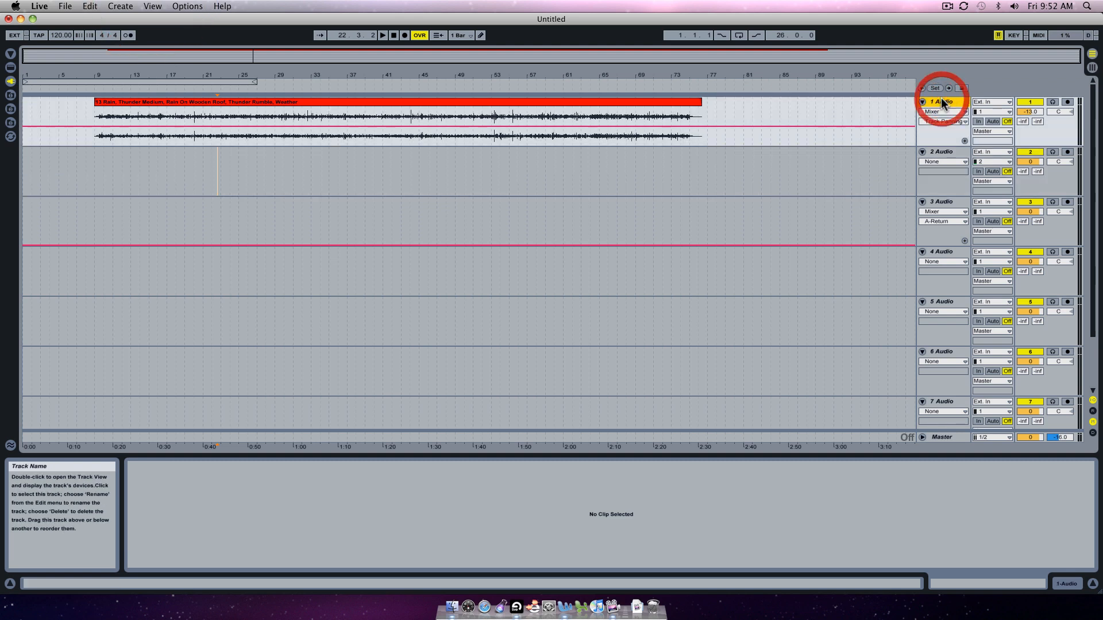
left_click(936, 151)
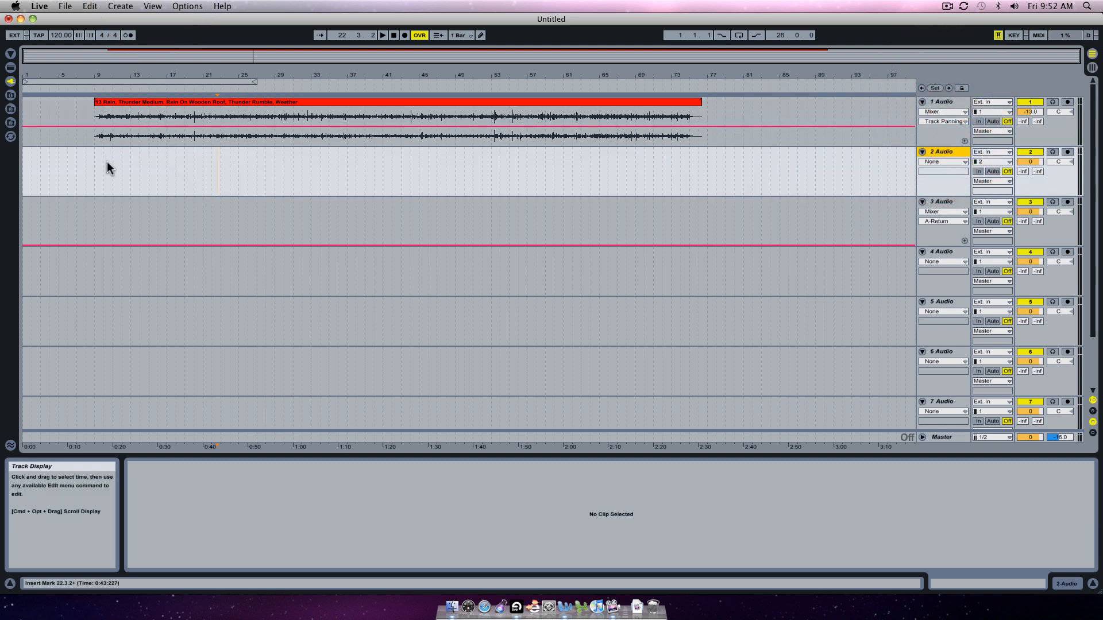
left_click_drag(0, 86, 532, 242)
left_click_drag(661, 407, 29, 187)
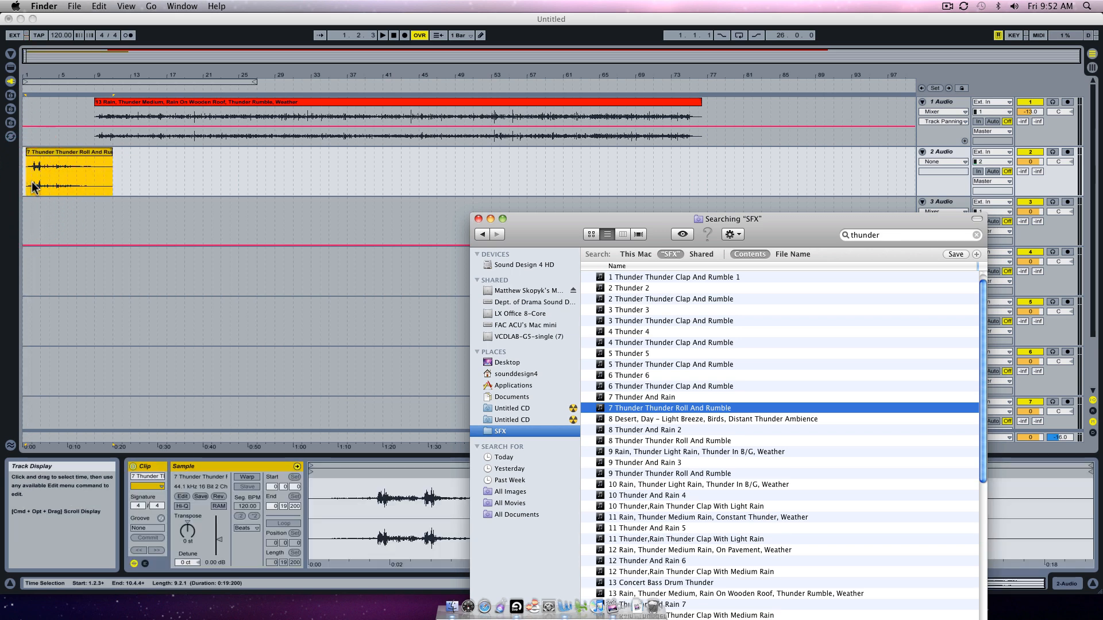
left_click(60, 155)
left_click_drag(58, 154, 59, 154)
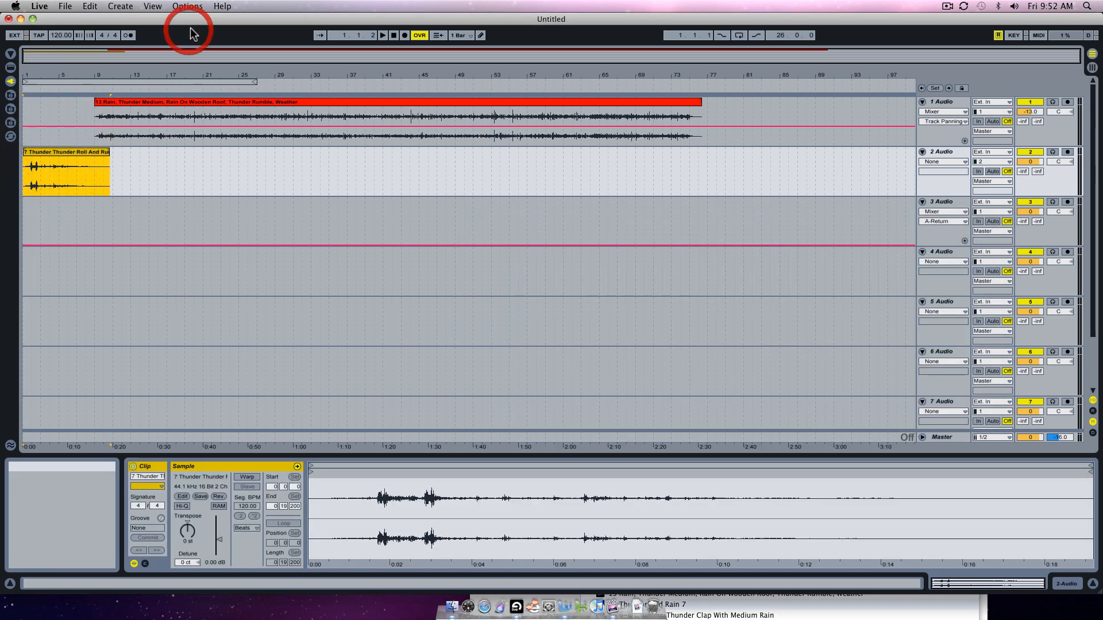
Move the rain clip on track 1 earlier so that it starts at bar 6
left_click_drag(194, 21, 217, 35)
left_click(171, 114)
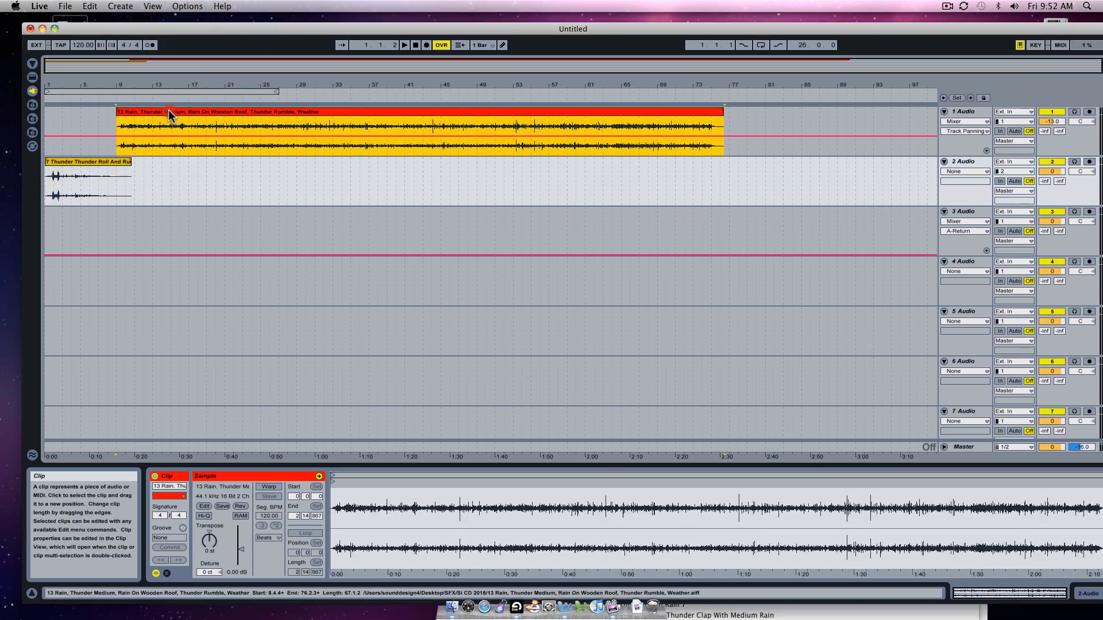
left_click_drag(206, 114, 180, 117)
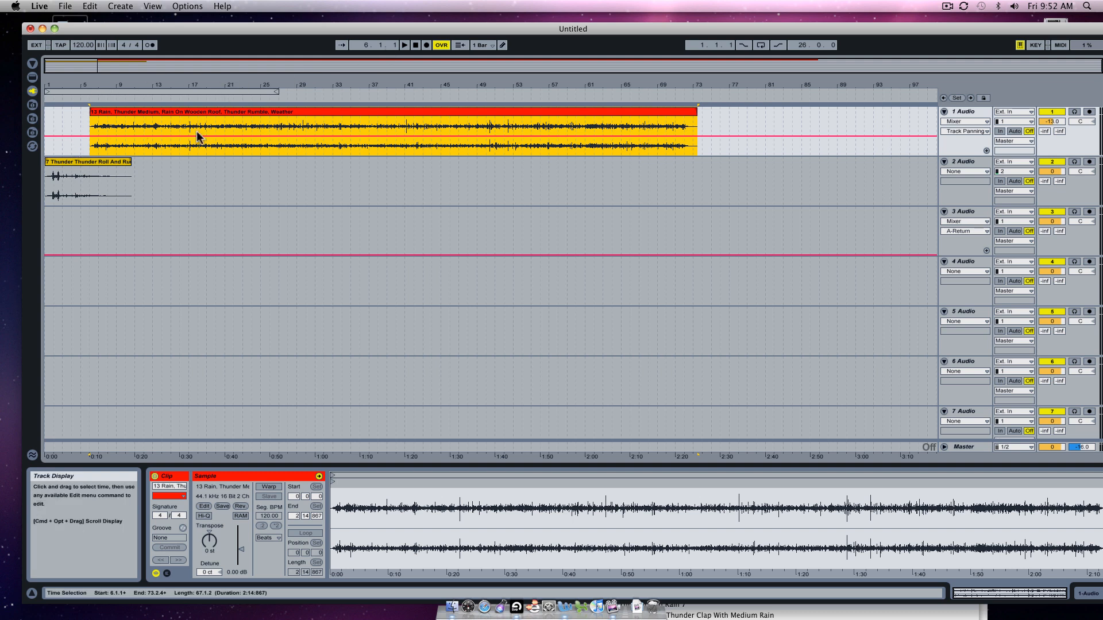
Play the arrangement from the beginning to hear the thunder layered with the rain, and stop playback
left_click(413, 45)
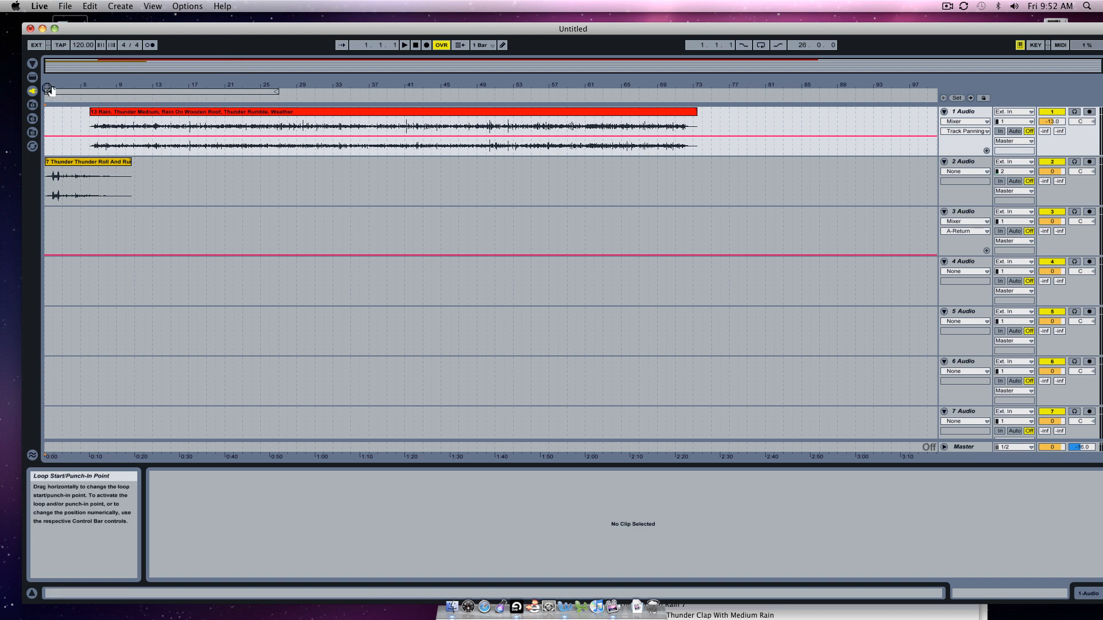
left_click(405, 46)
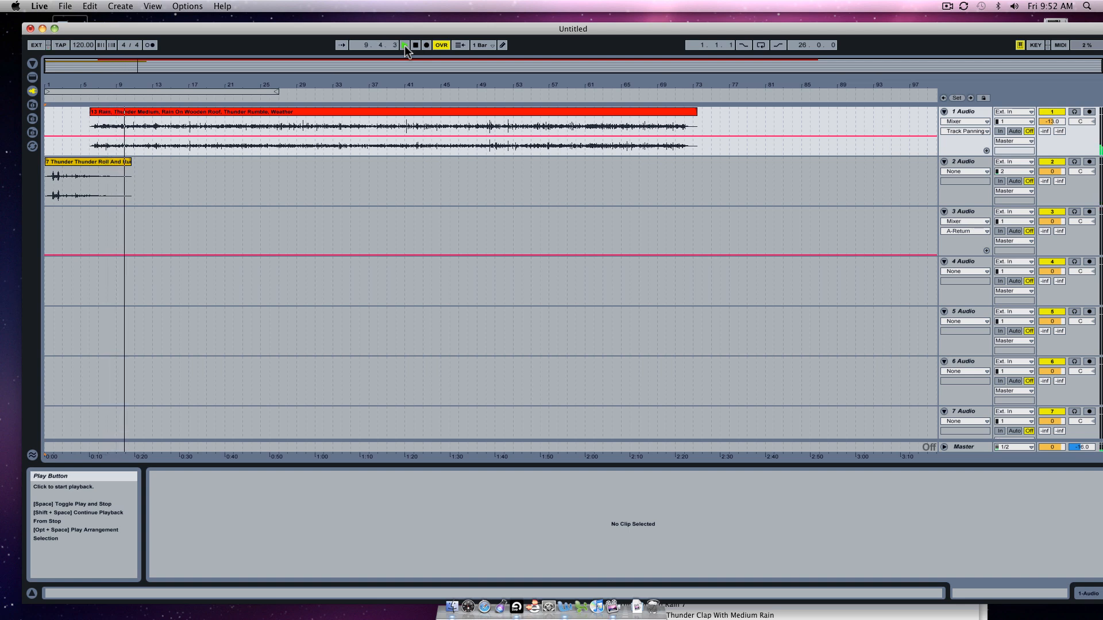
key("space")
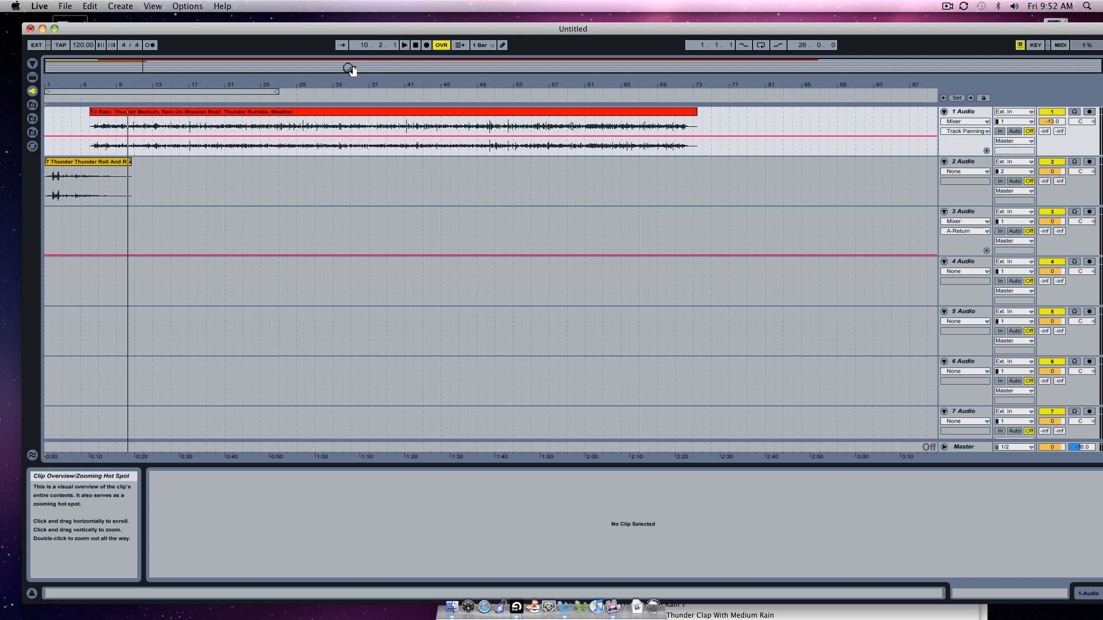
Copy the thunder clip, paste the copy on track 2 just after the original at bar 11, and play the arrangement
left_click_drag(242, 26, 235, 20)
left_click(65, 154)
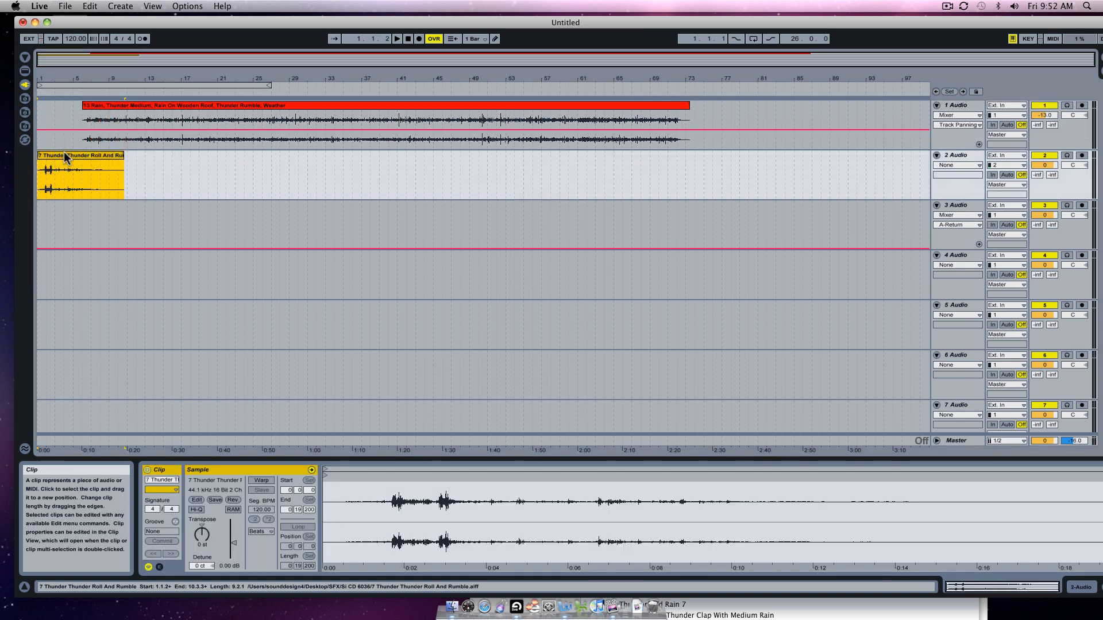
key("super")
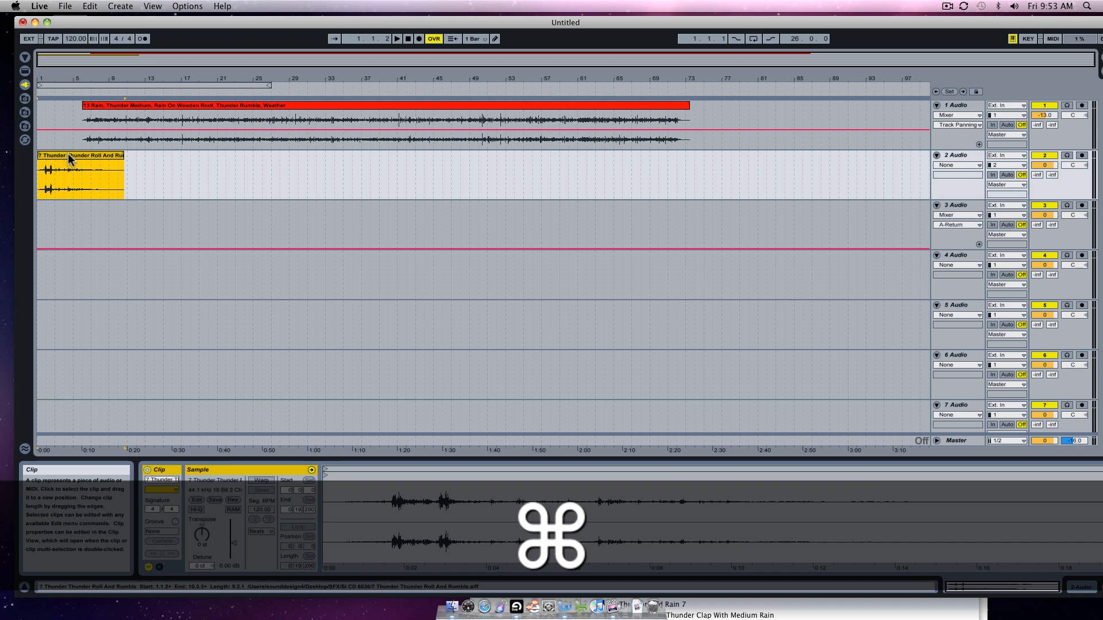
key("super+c")
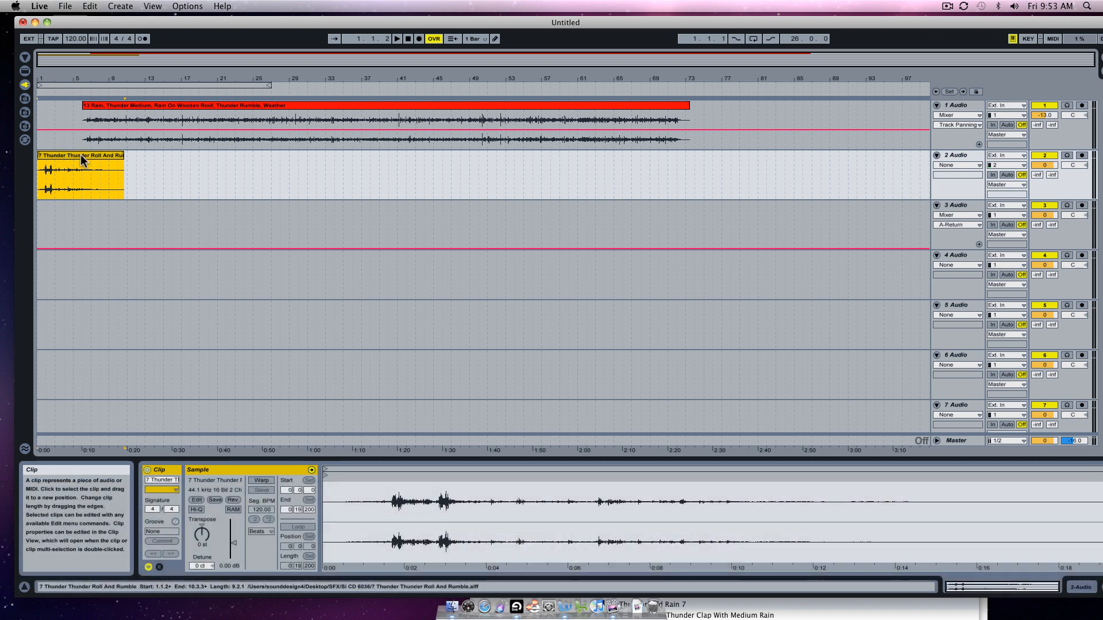
left_click(139, 171)
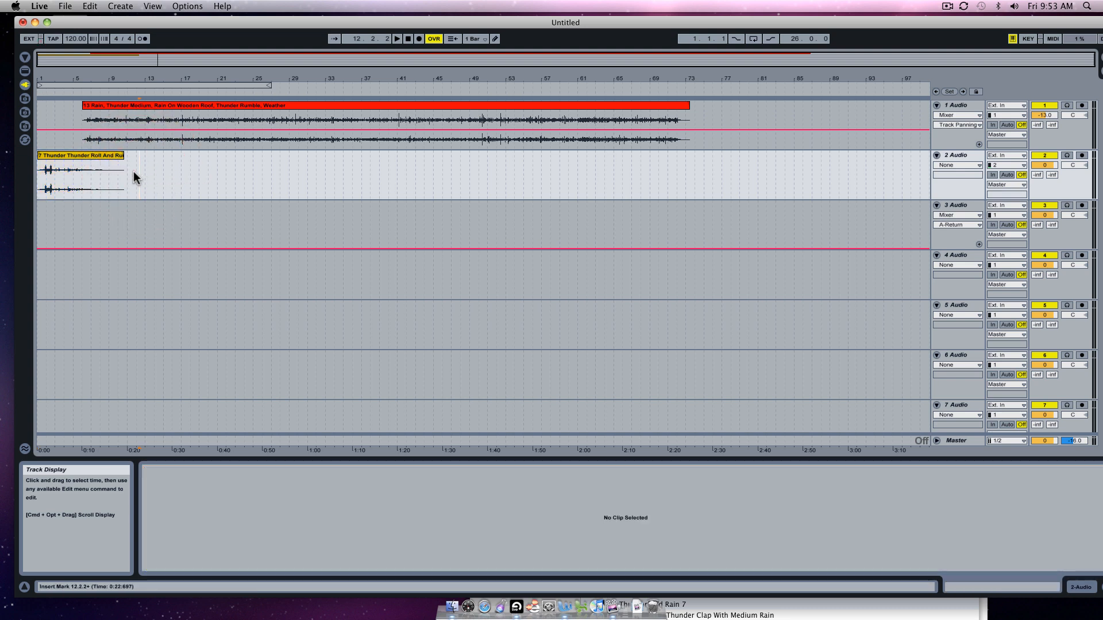
left_click(129, 174)
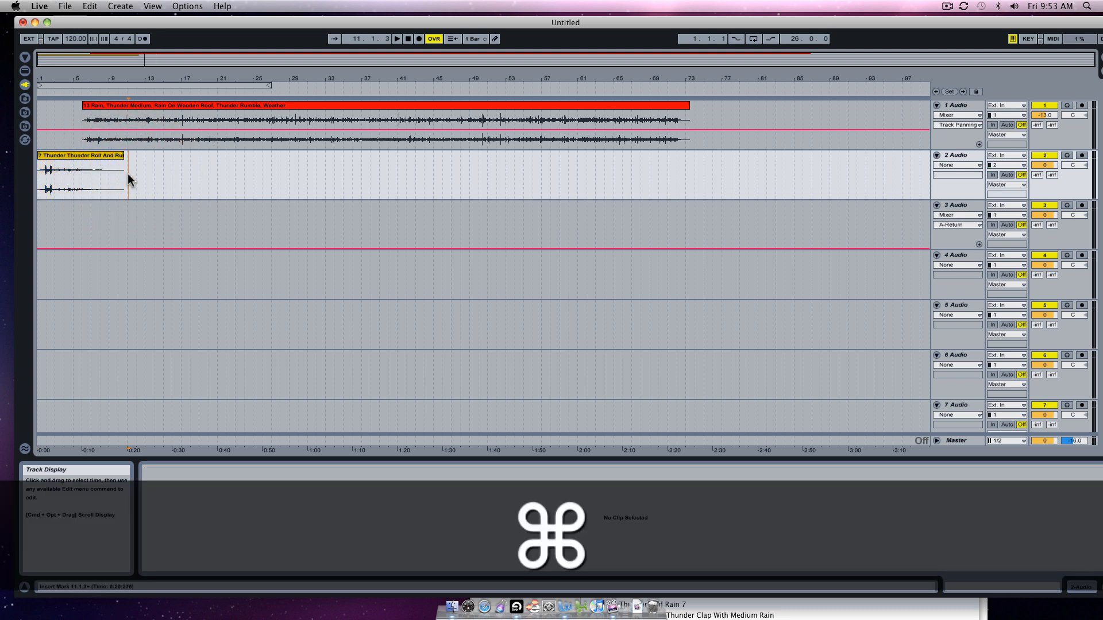
key("super+v")
left_click(397, 39)
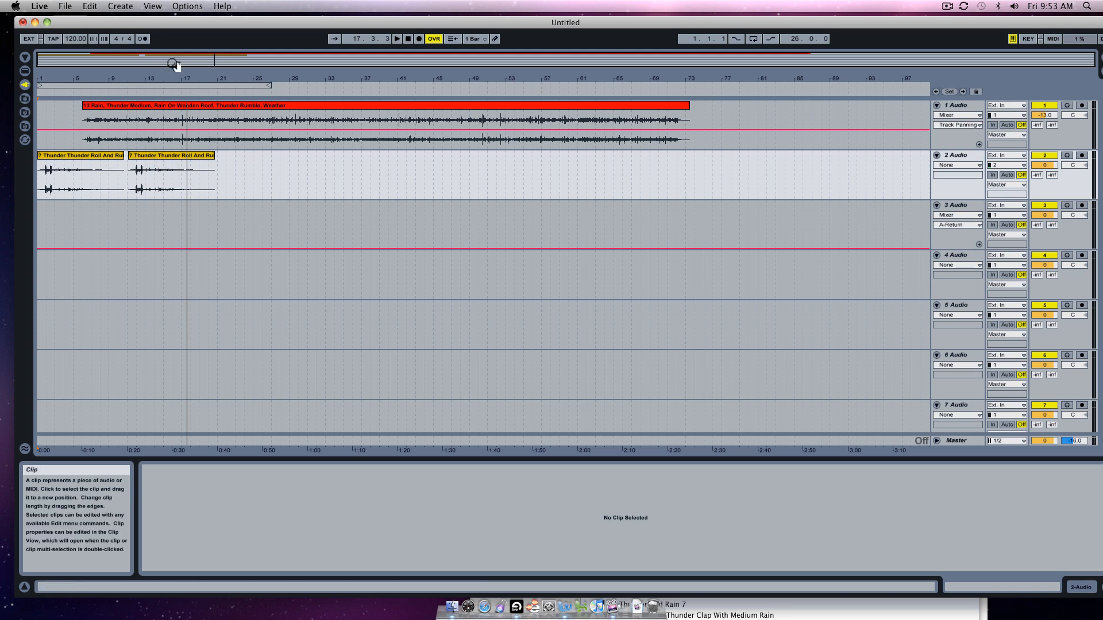
Lower the clip gain of the first thunder clip on track 2 to about -7 dB
left_click(92, 154)
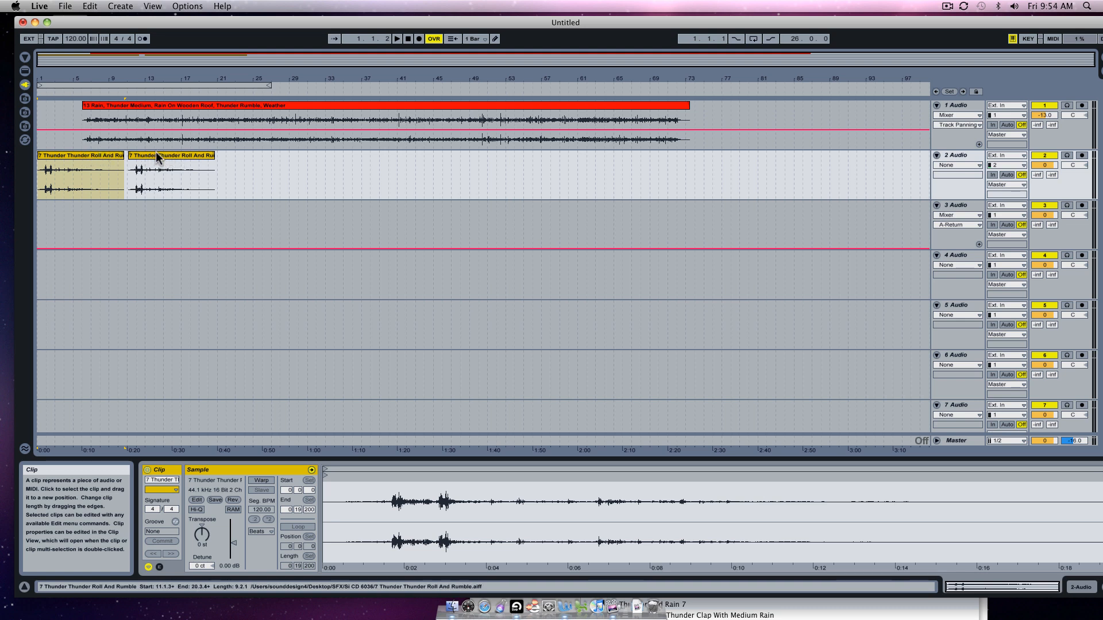
left_click(102, 154)
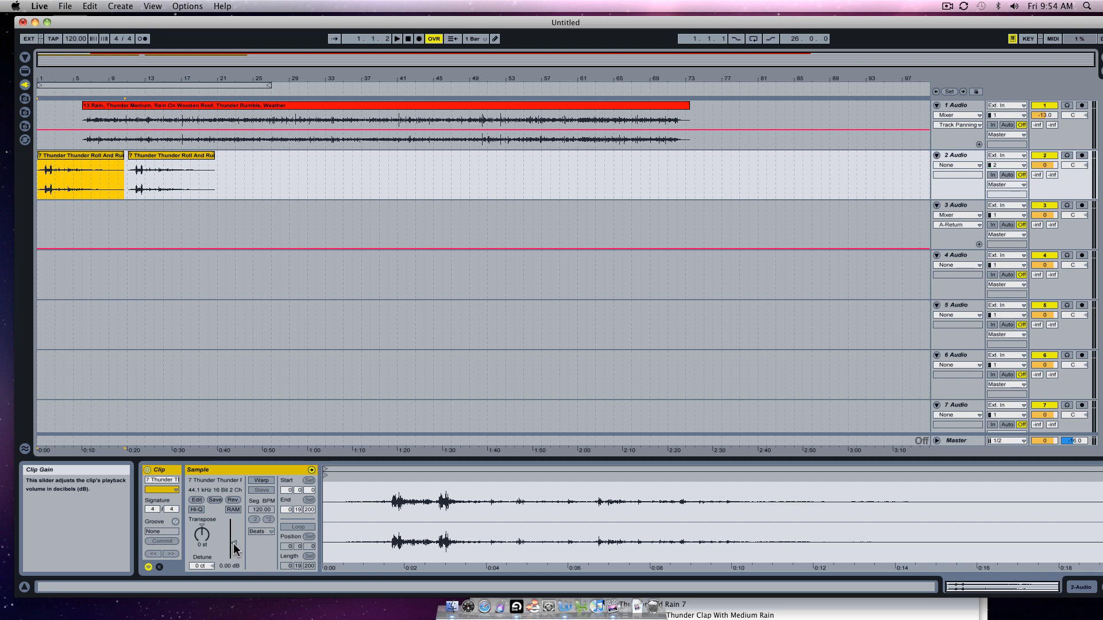
left_click(234, 544)
left_click_drag(234, 544, 234, 546)
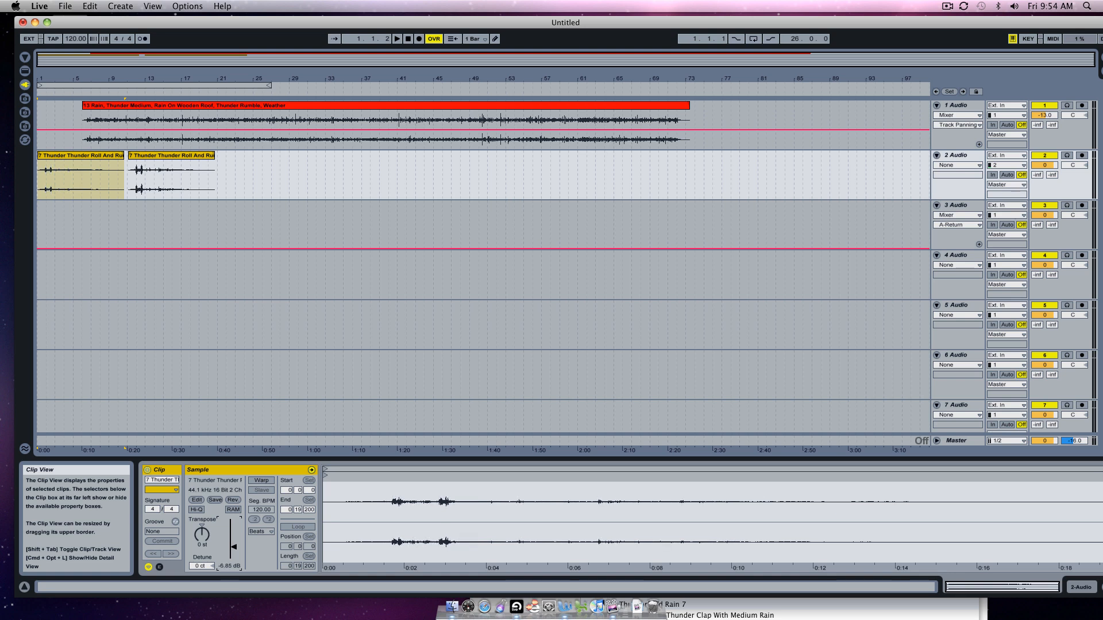
Play the arrangement, compare the clip gain of the two thunder clips, and stop playback
left_click(399, 42)
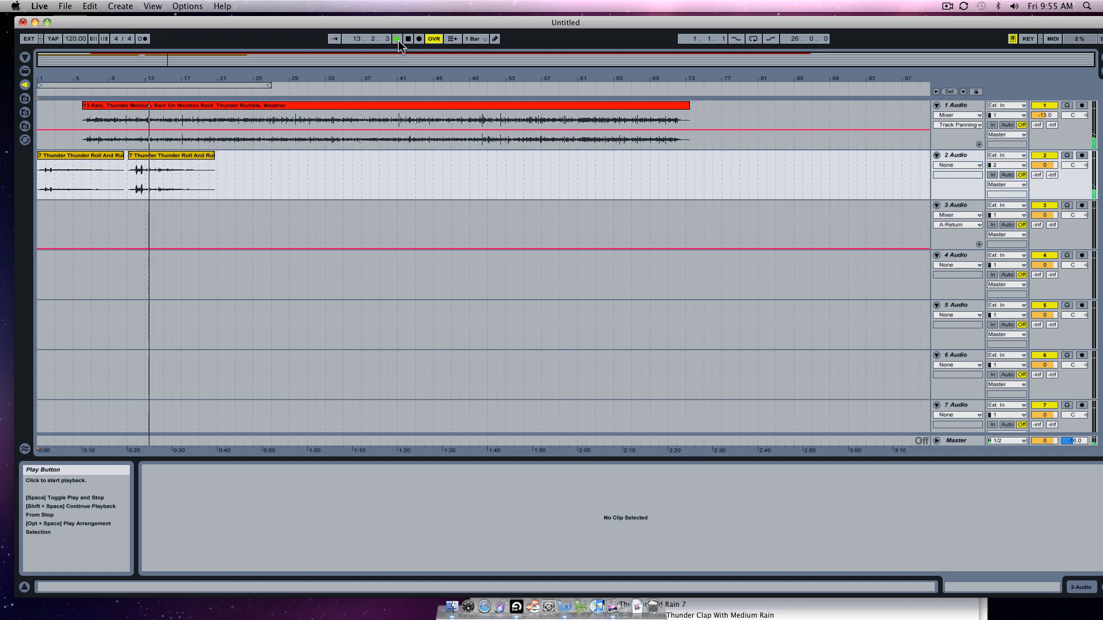
left_click(86, 153)
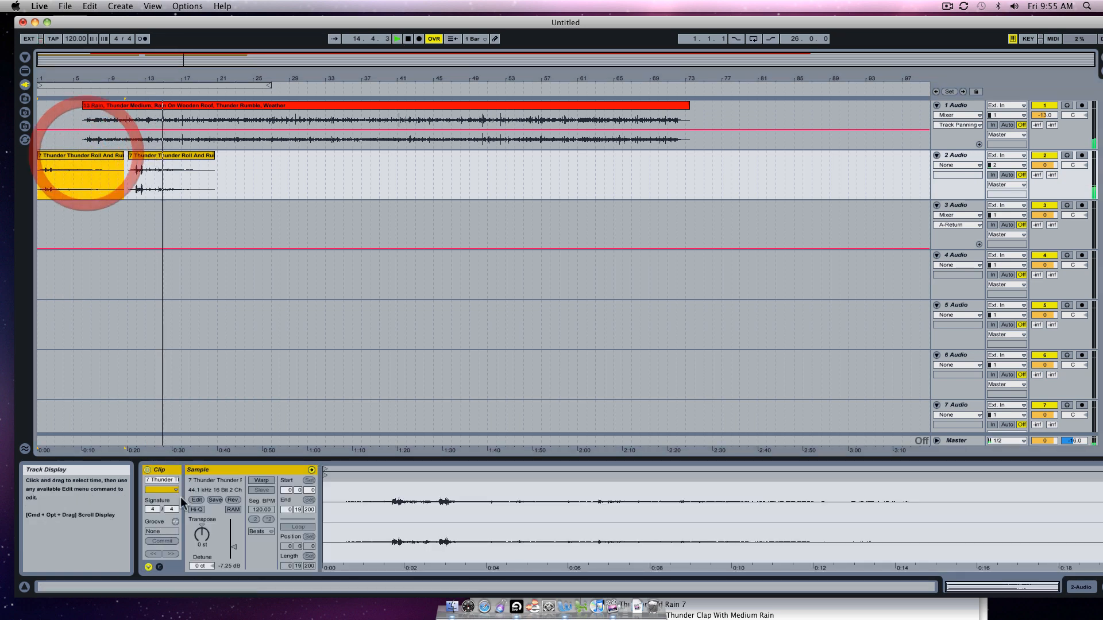
left_click(149, 154)
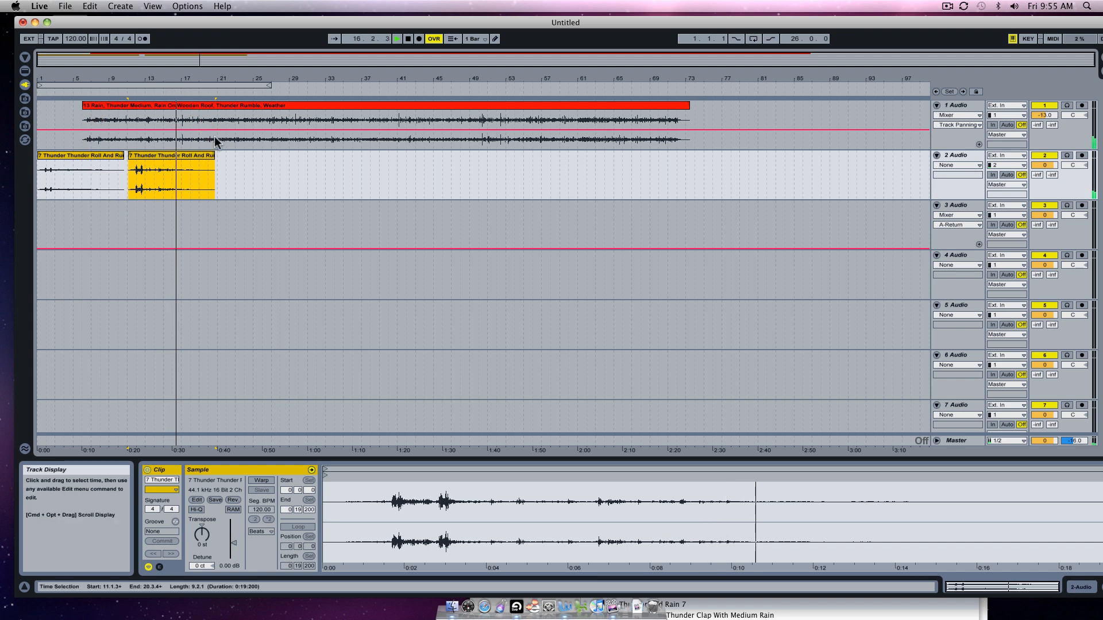
left_click(408, 39)
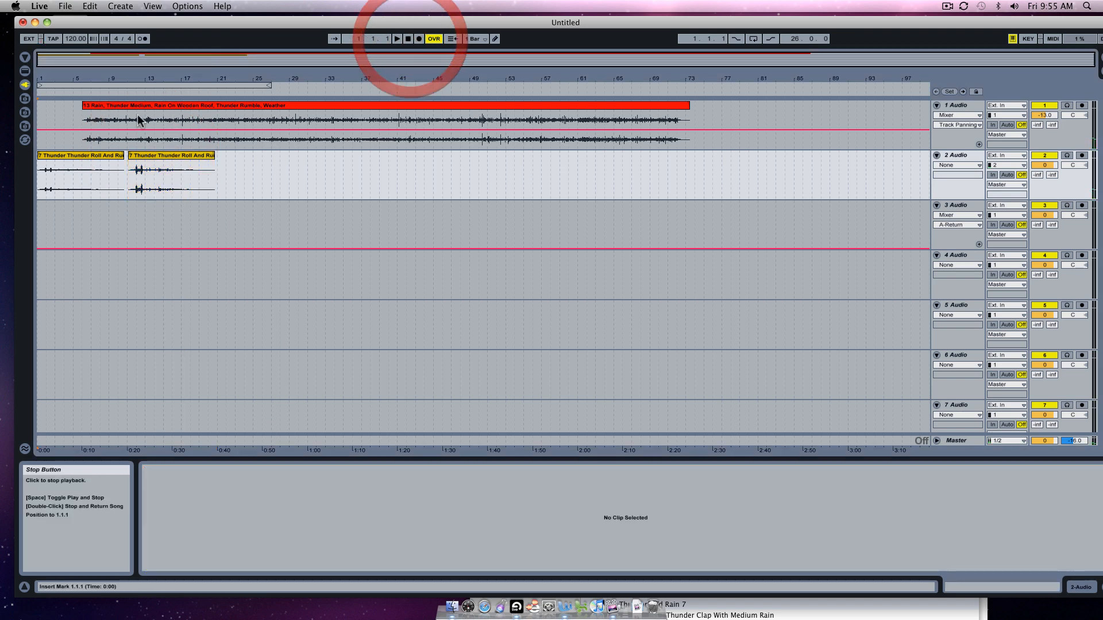
Move the rain clip to start at bar 4 and, using track 1's Fades envelope, give it a fade-in ending at about bar 9
left_click(126, 105)
left_click_drag(233, 103, 216, 108)
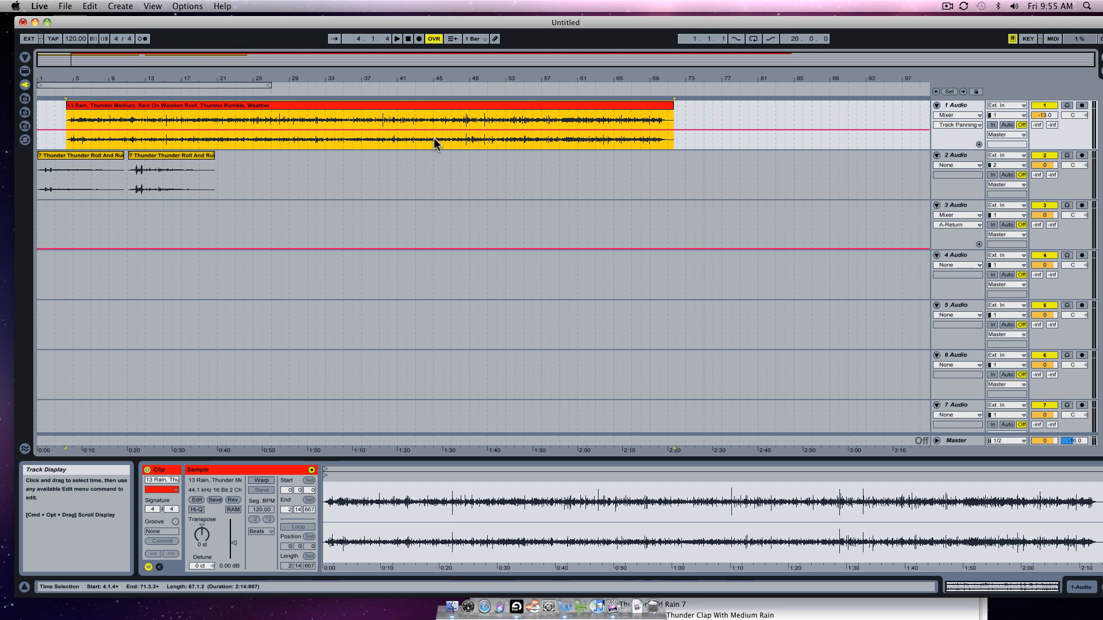
left_click(968, 115)
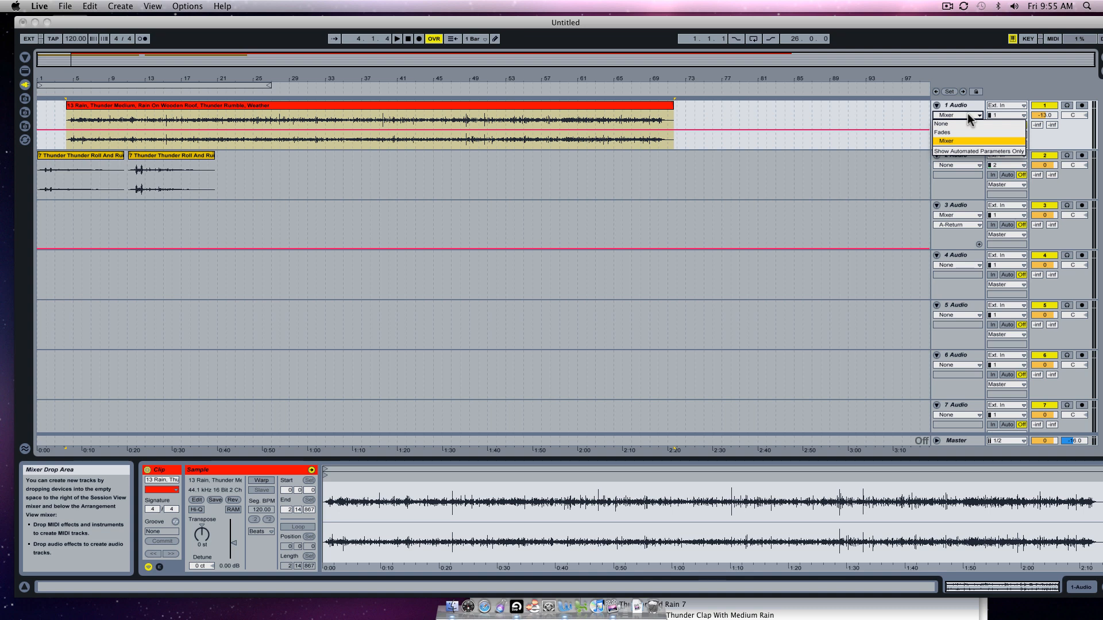
left_click(956, 132)
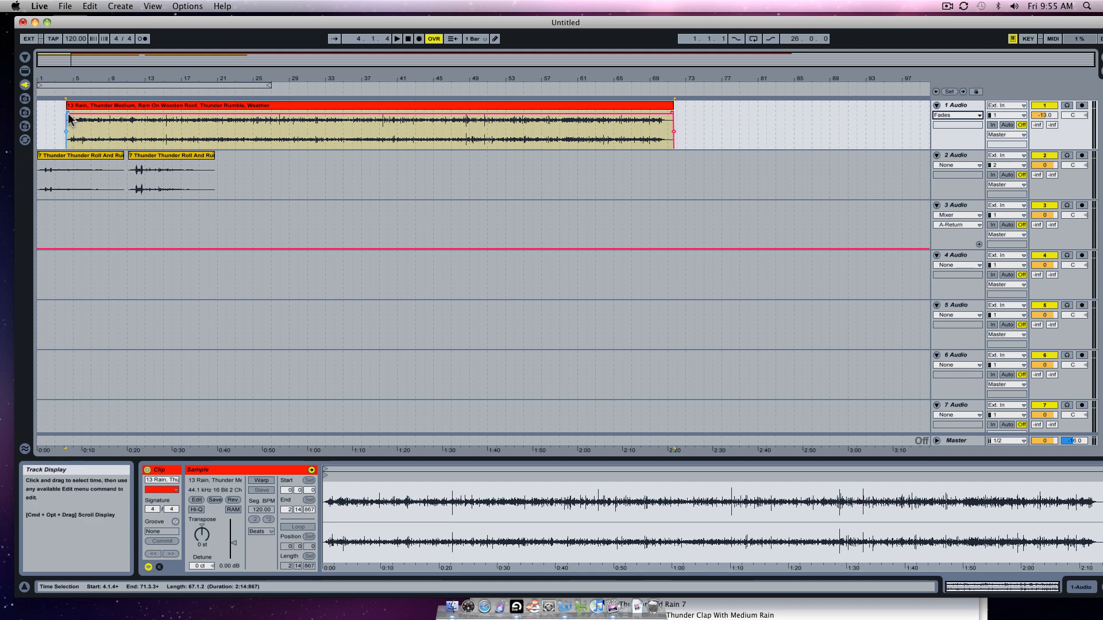
left_click_drag(68, 112, 85, 117)
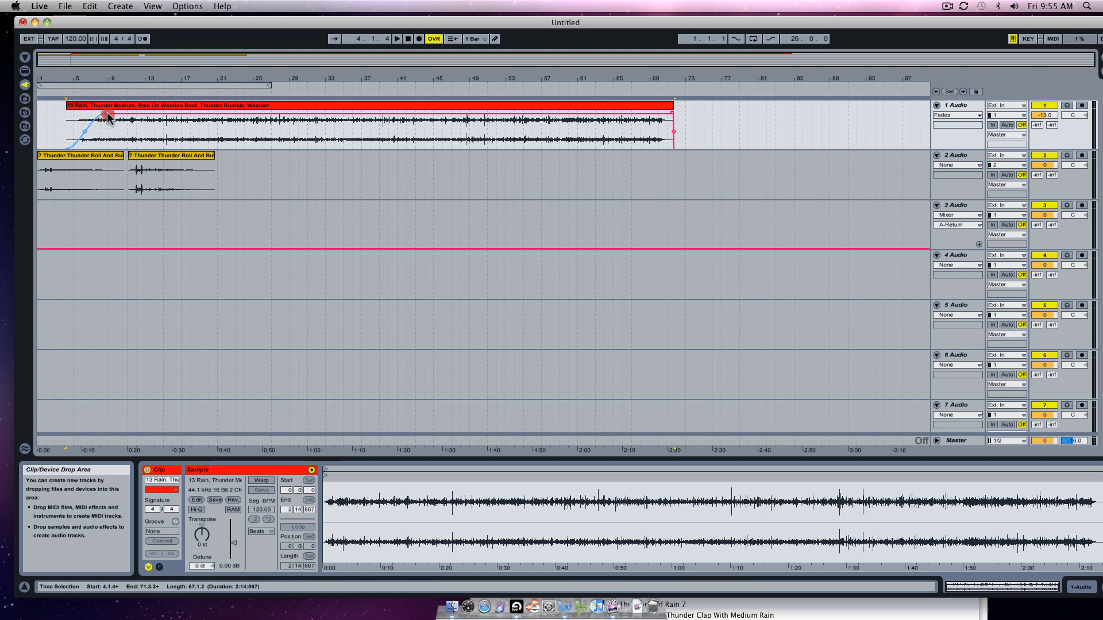
left_click_drag(109, 111, 112, 111)
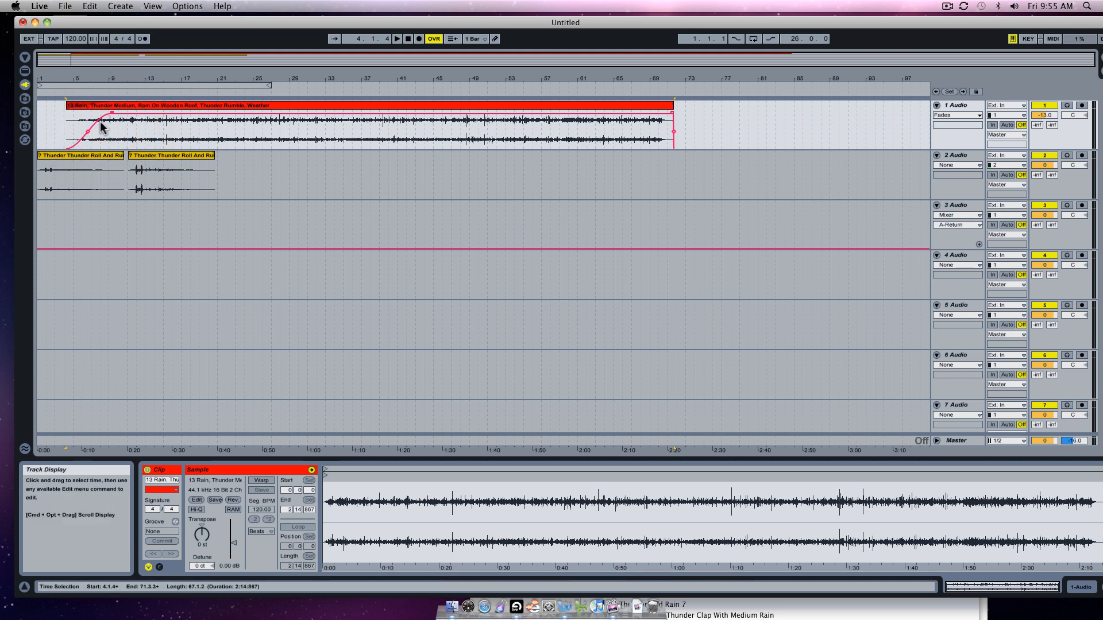
Play the arrangement from the beginning to hear the rain fade in under the thunder, and stop playback
left_click(407, 38)
left_click(397, 39)
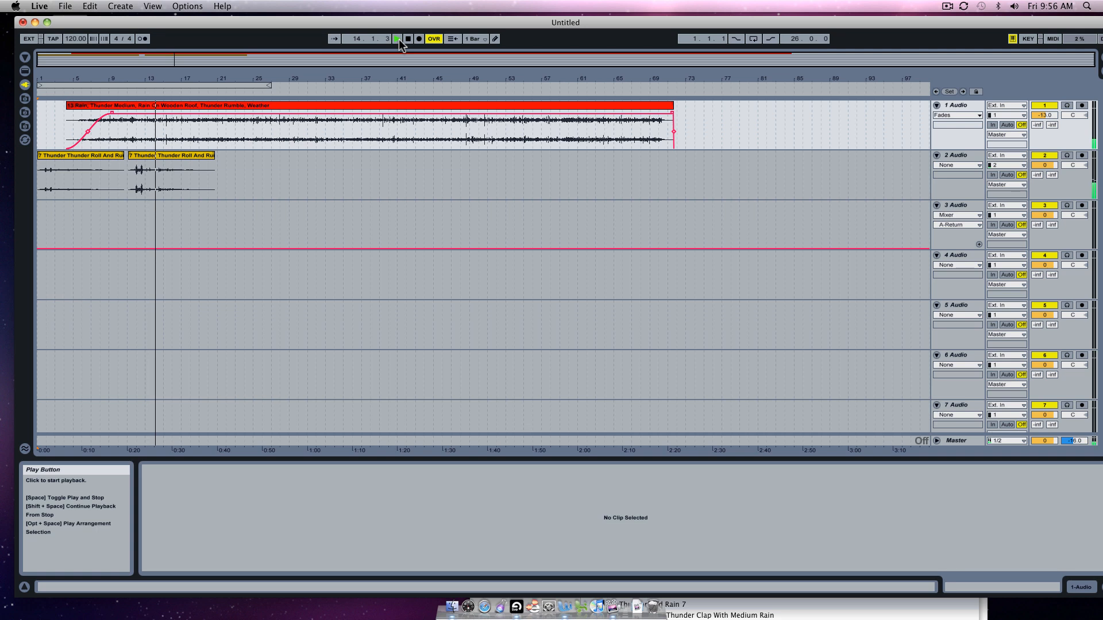
left_click(408, 39)
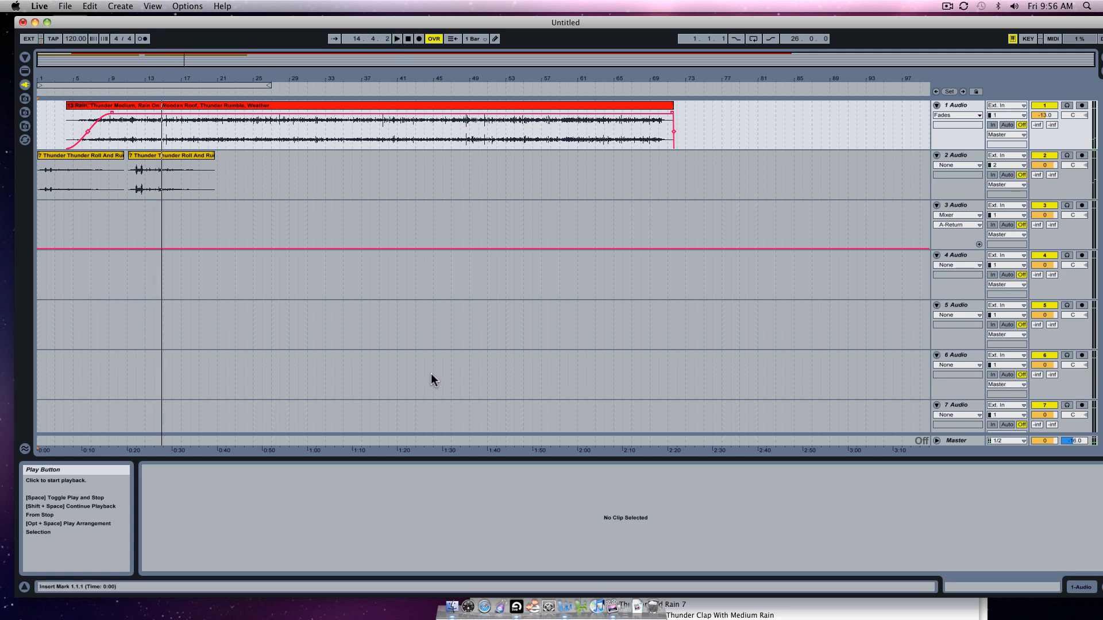
Switch to Finder, preview the sound file "9 Thunder Thunder Roll And Rumble", and close the preview to look further down the thunder files
left_click(444, 575)
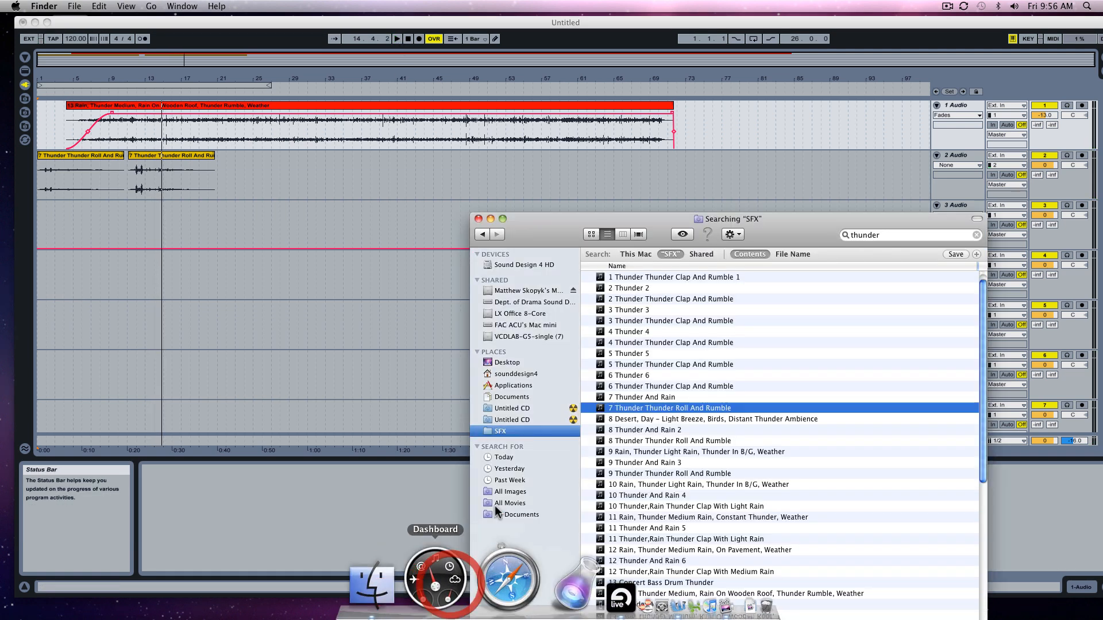
left_click_drag(561, 240, 543, 164)
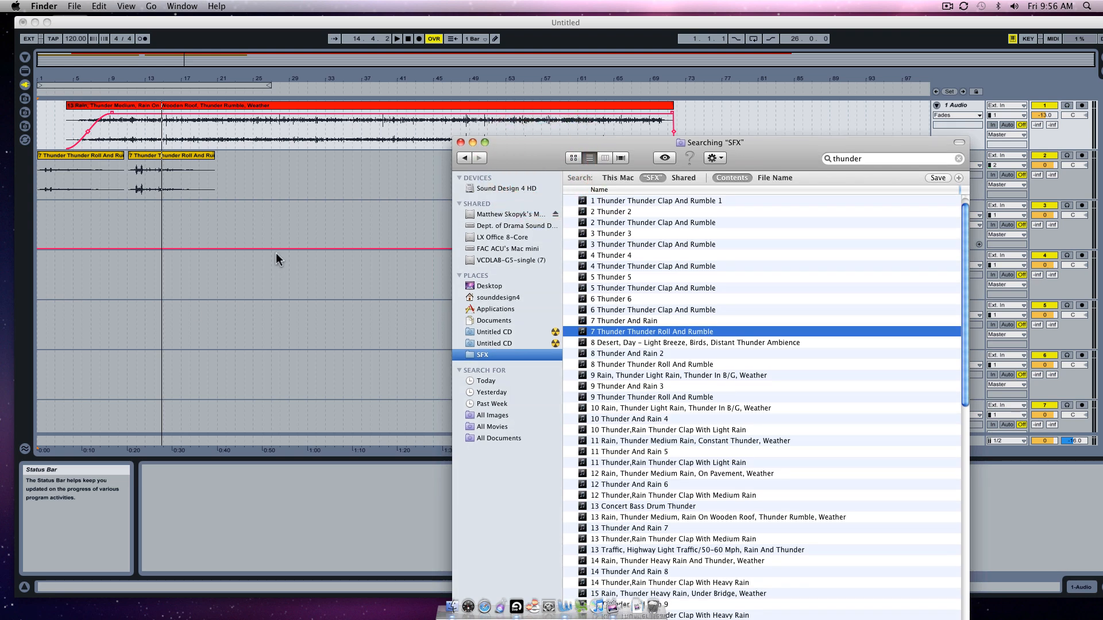
scroll(662, 381, "down", 1)
left_click(661, 396)
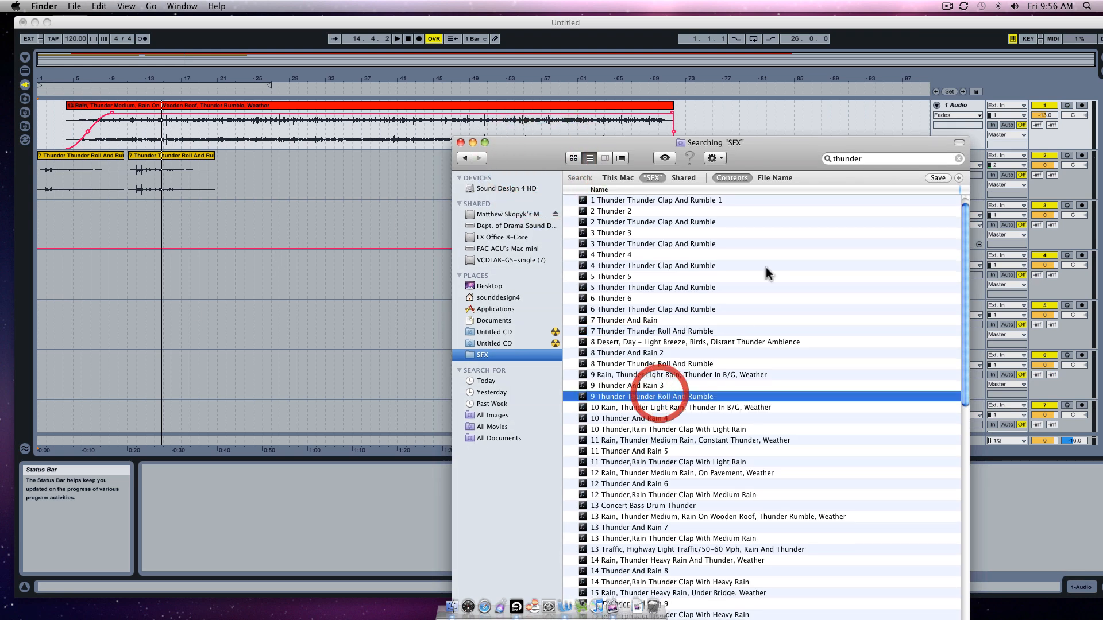
left_click(672, 154)
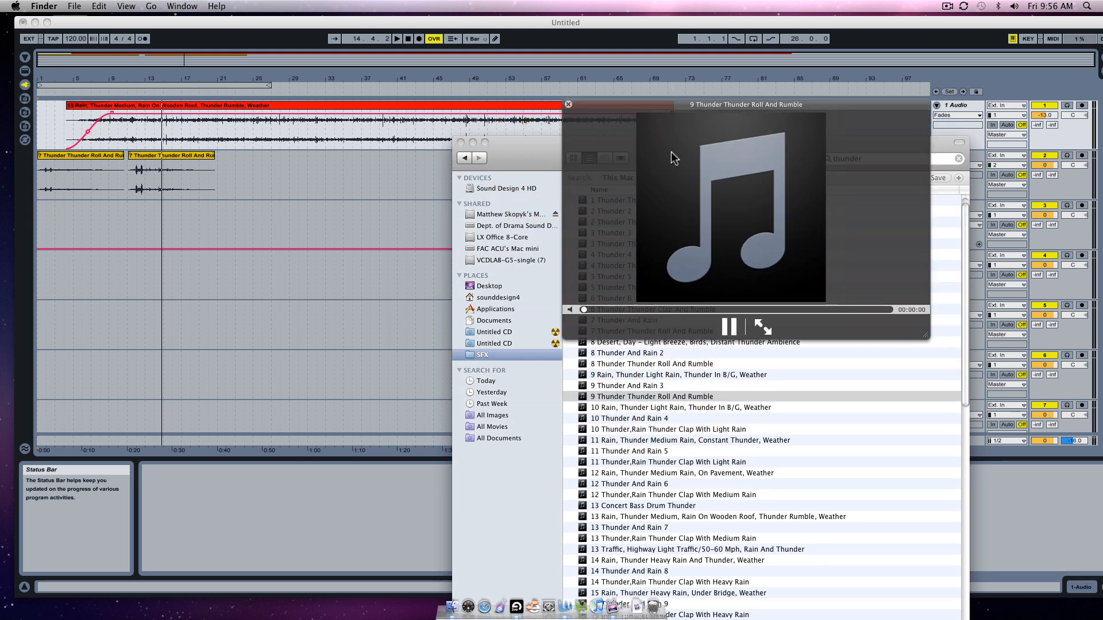
left_click(568, 105)
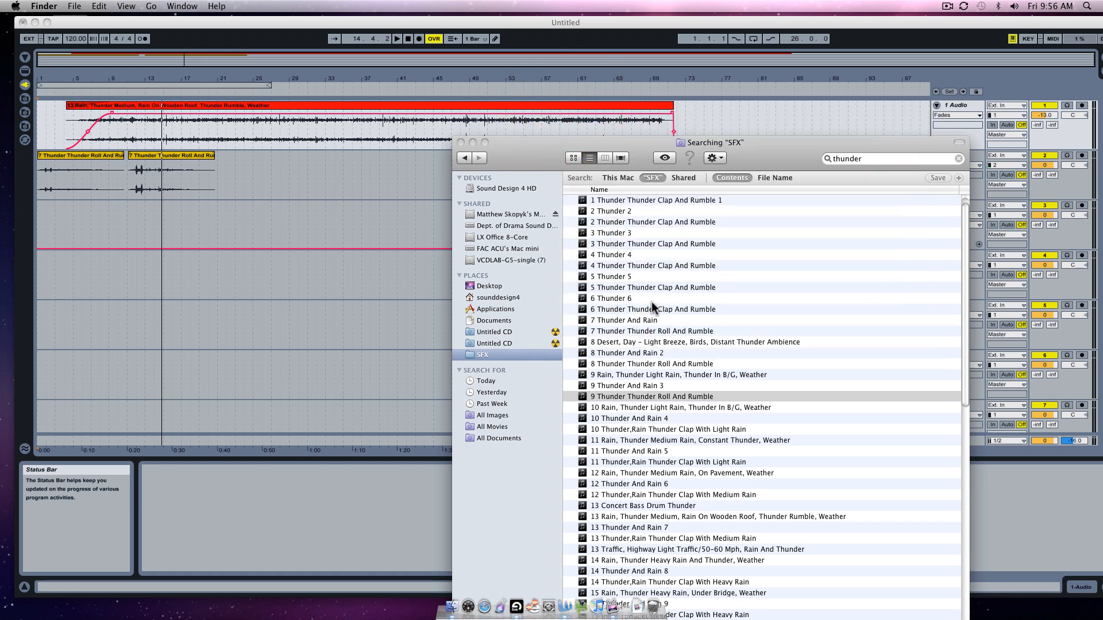
scroll(656, 319, "down", 3)
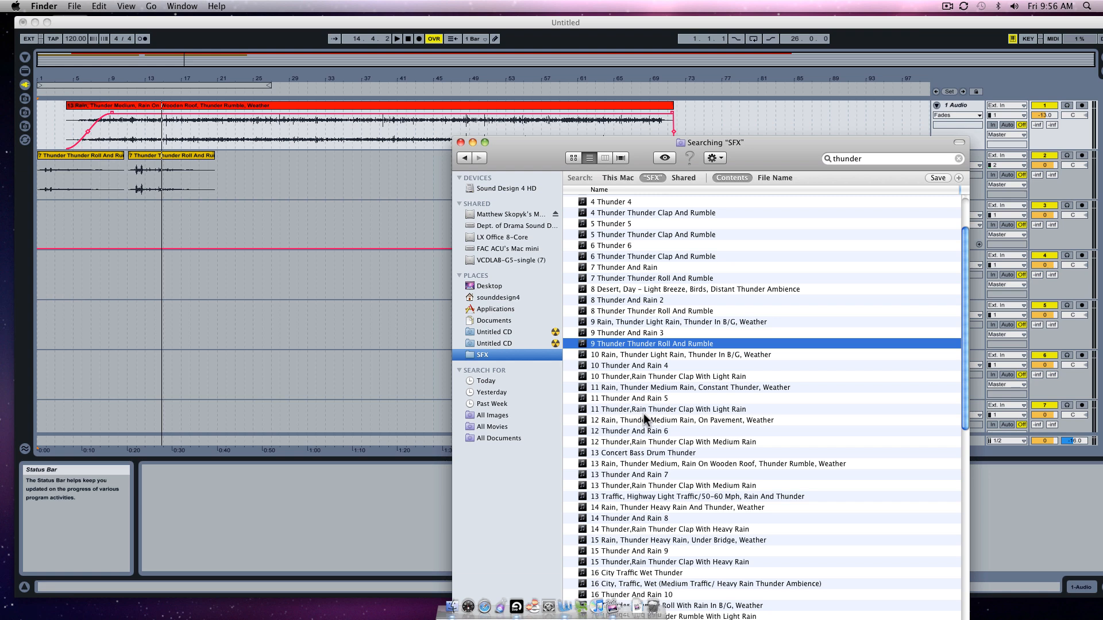
Browse the thunder sound files and preview "6 Thunder 6" and "7 Thunder And Rain", closing each preview
scroll(642, 375, "down", 2)
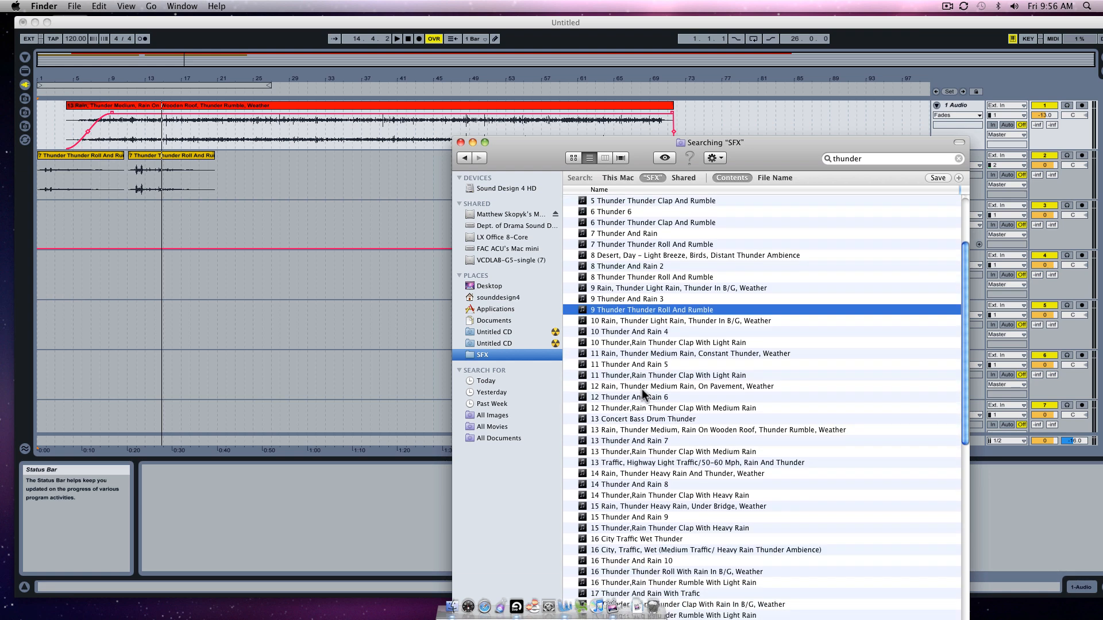
scroll(642, 389, "down", 5)
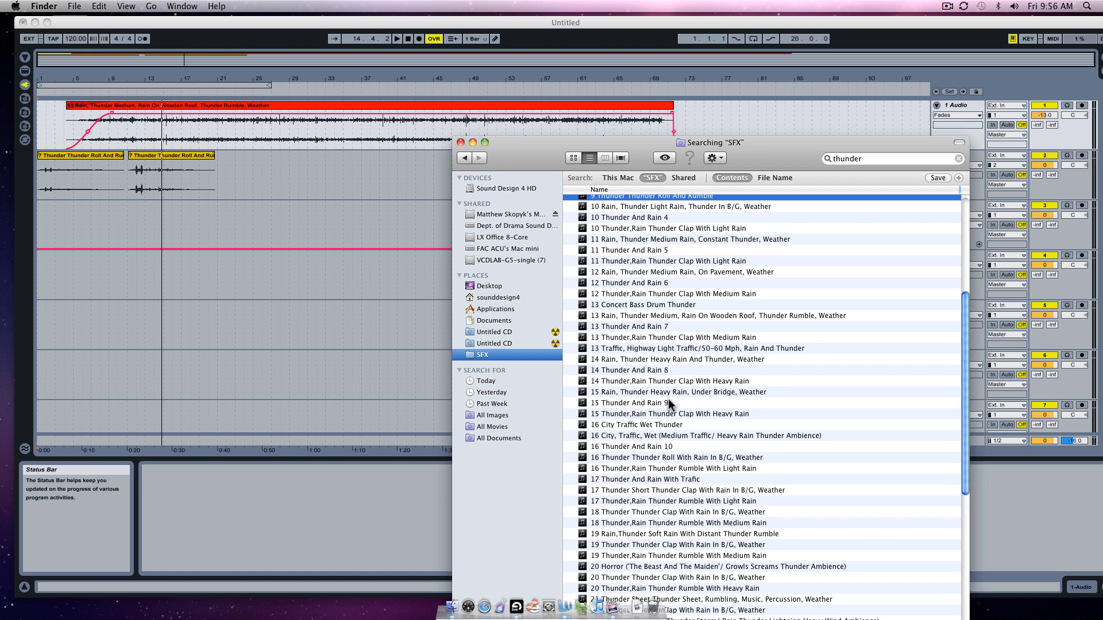
scroll(648, 419, "down", 10)
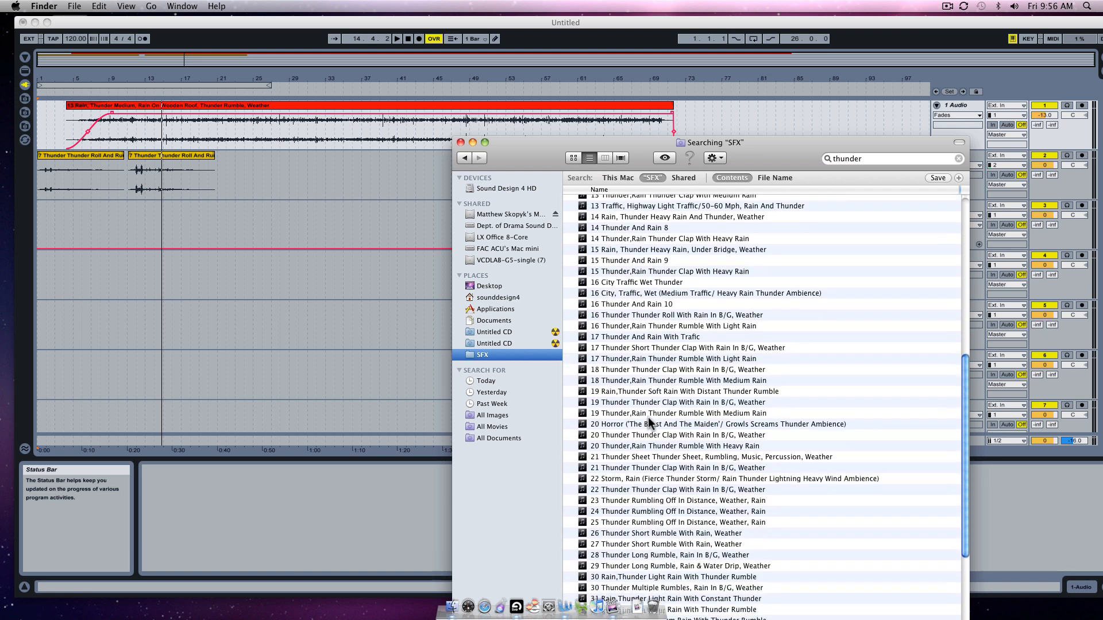
scroll(648, 417, "down", 5)
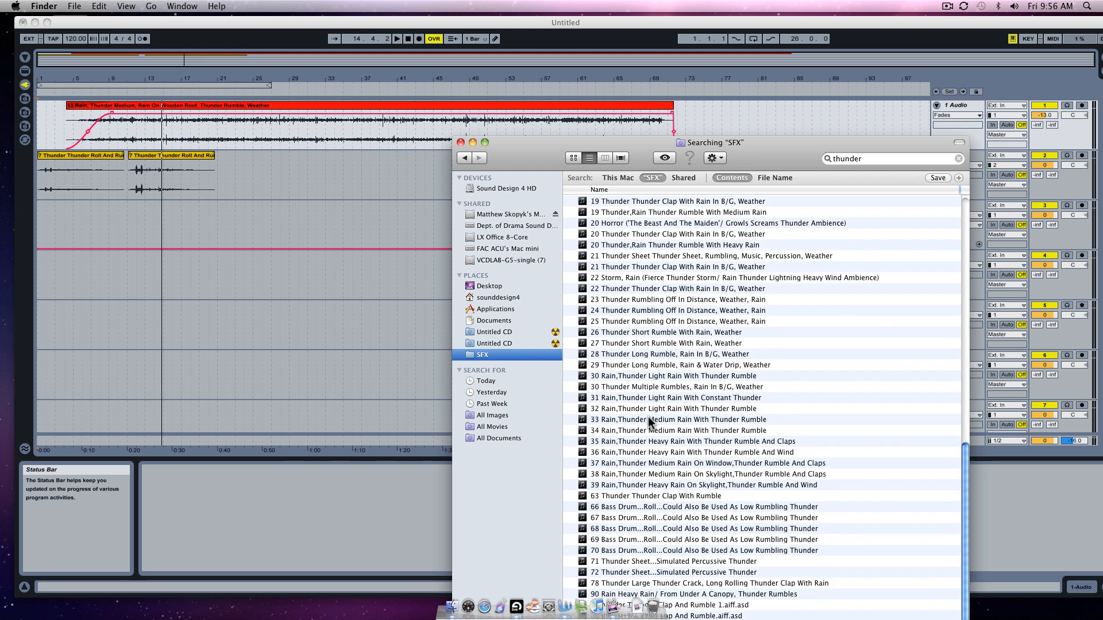
scroll(648, 419, "up", 20)
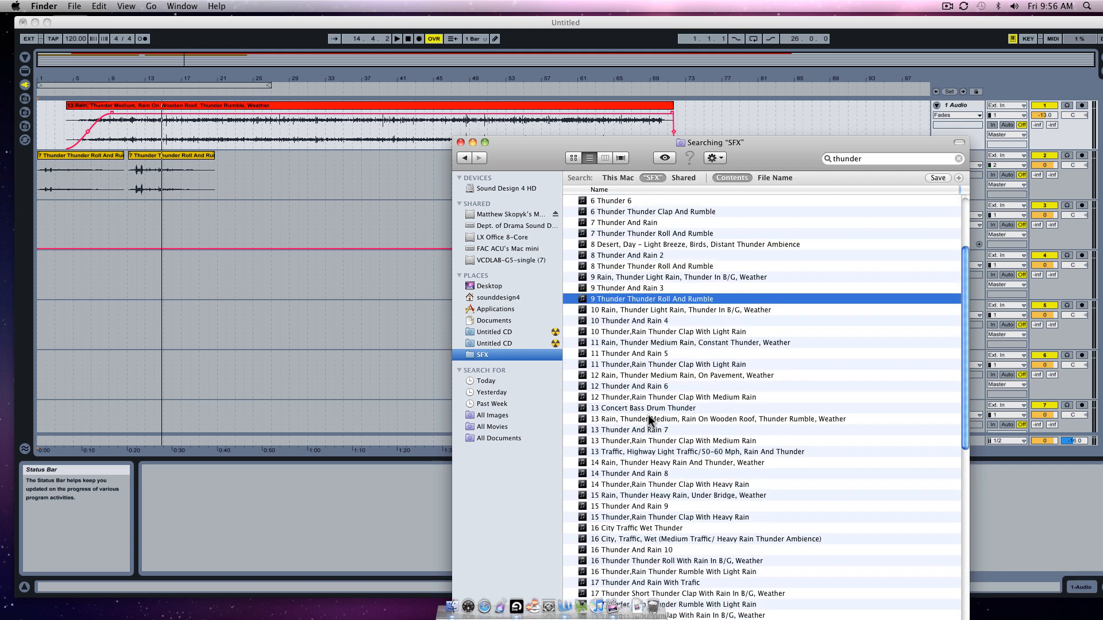
left_click(635, 309)
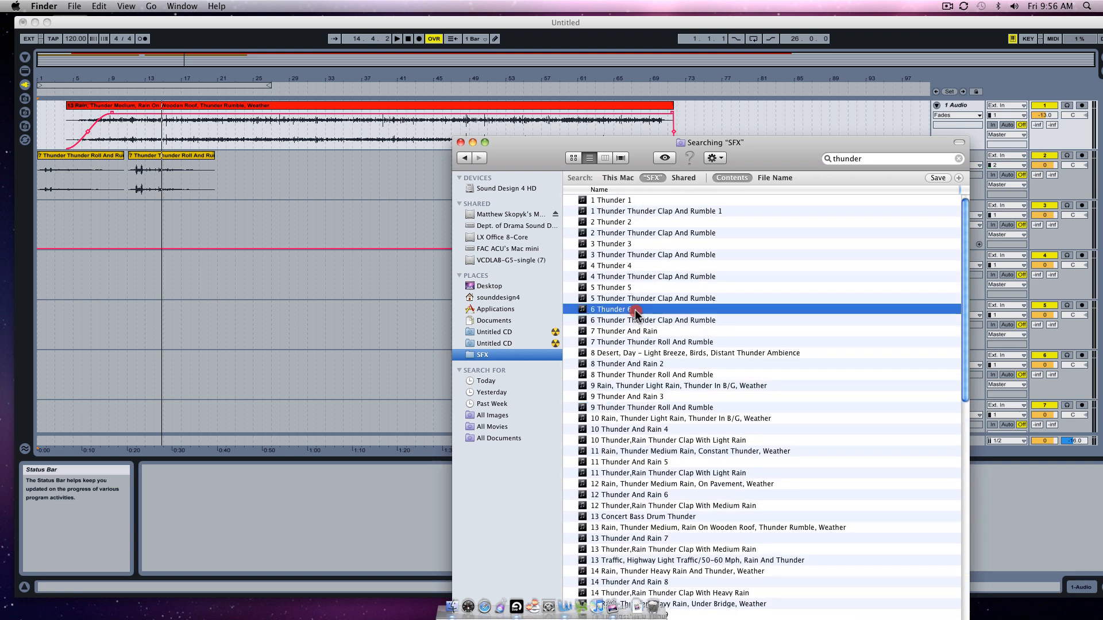
left_click(670, 158)
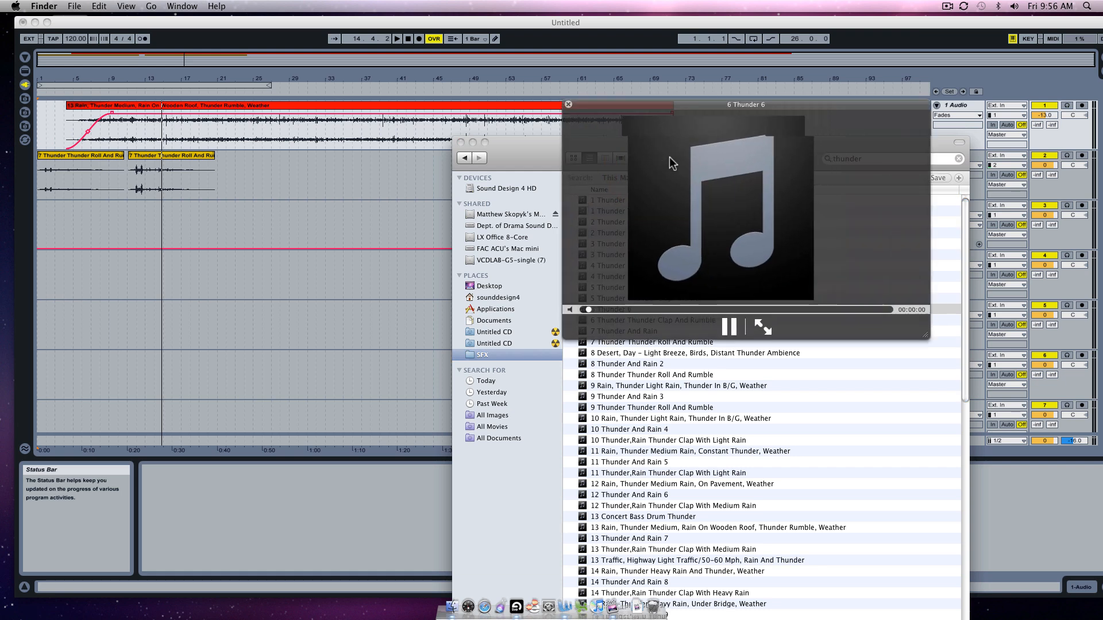
left_click(568, 105)
left_click(641, 332)
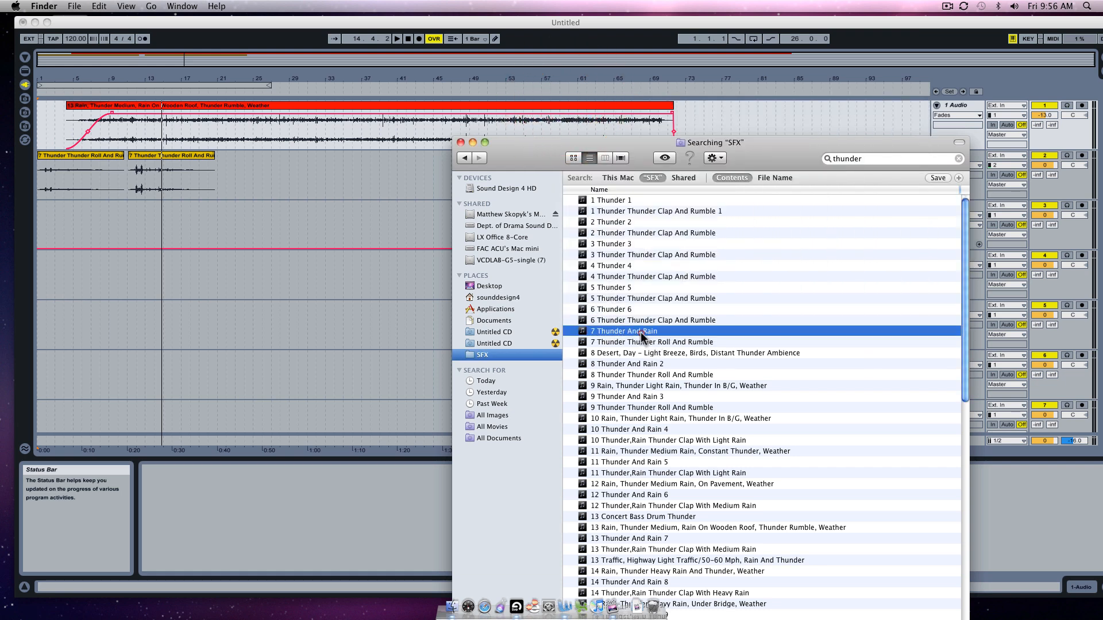
left_click(665, 158)
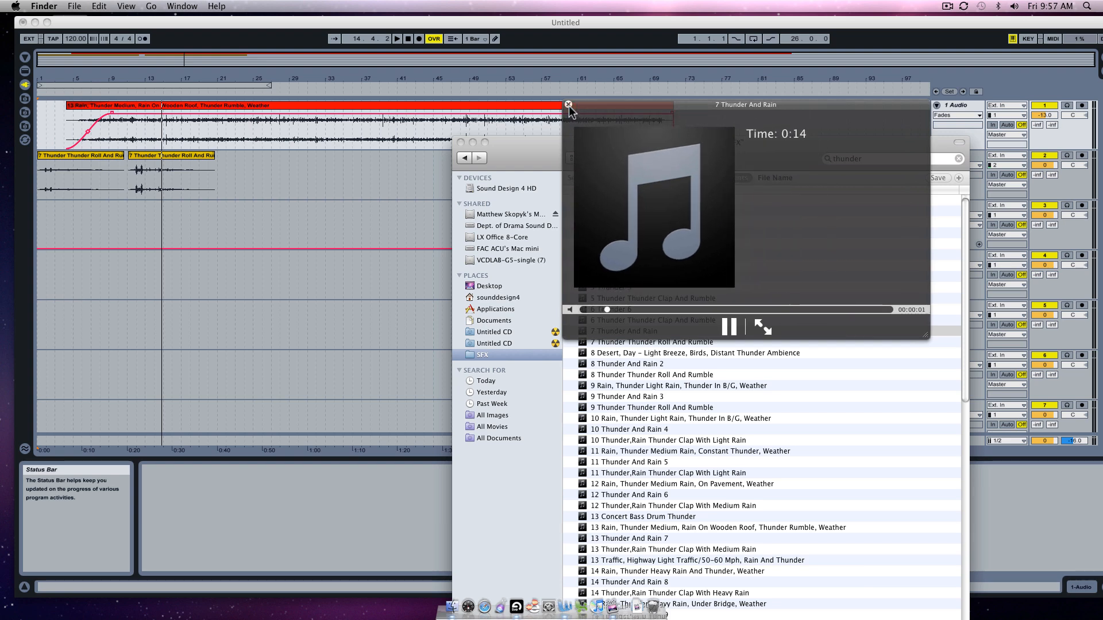
left_click(569, 106)
Preview "11 Thunder,Rain Thunder Clap With Light Rain" and place the file on track 3 starting at about bar 18
left_click(646, 398)
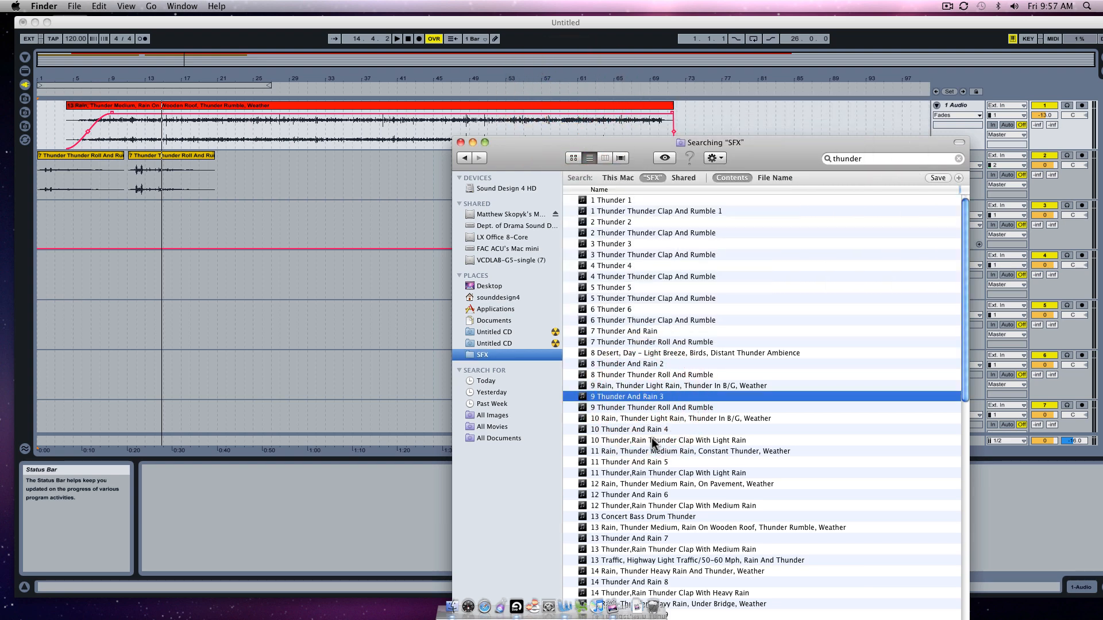
scroll(651, 440, "down", 2)
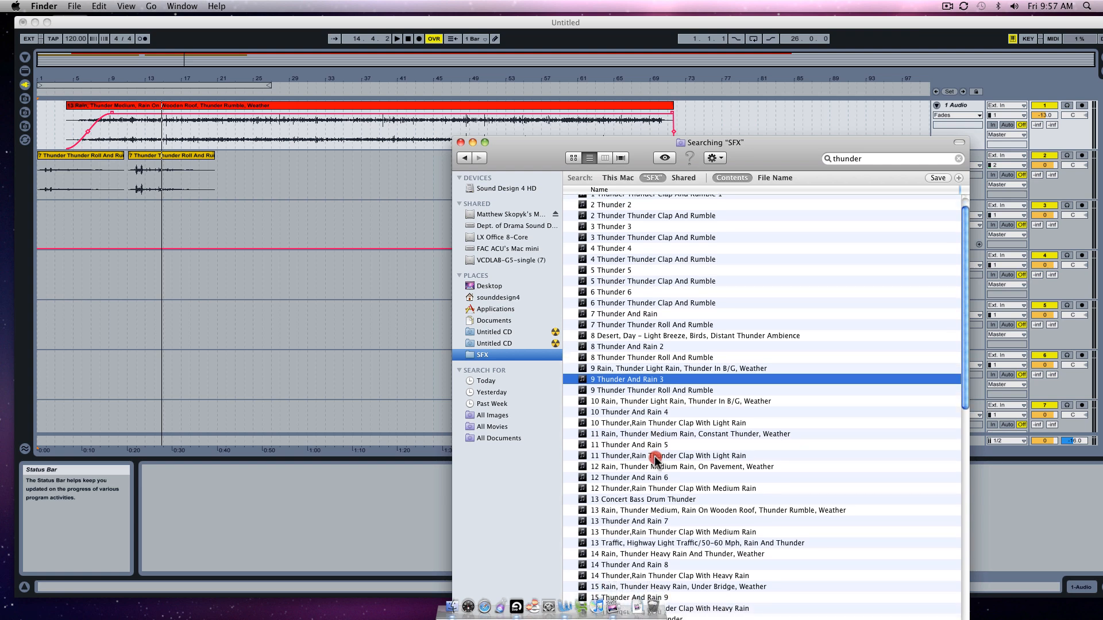
left_click(654, 456)
left_click(664, 158)
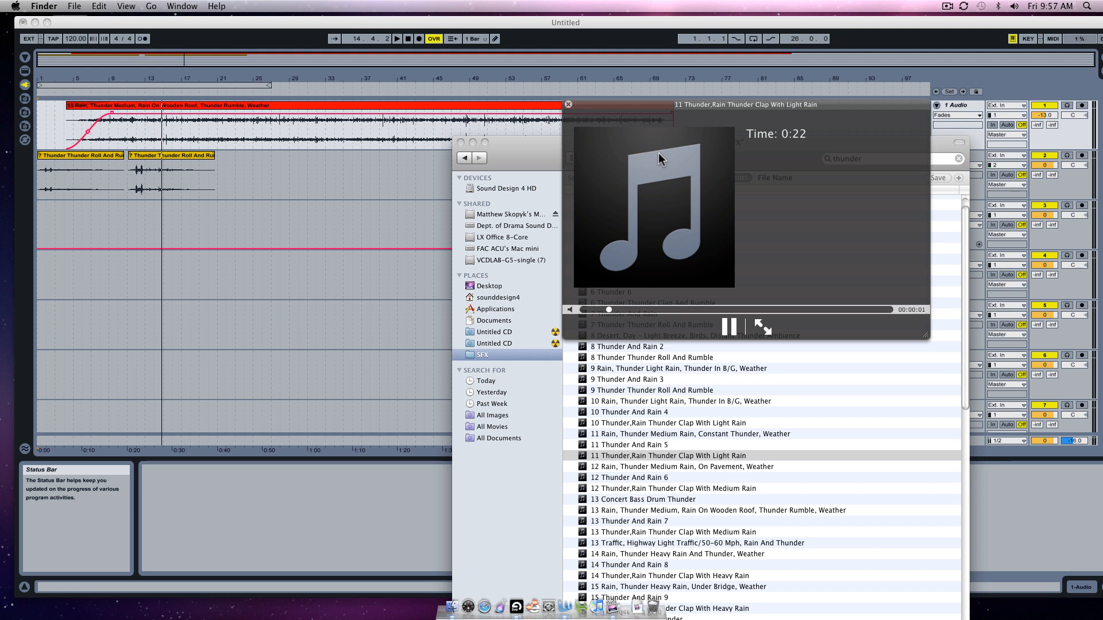
left_click(568, 106)
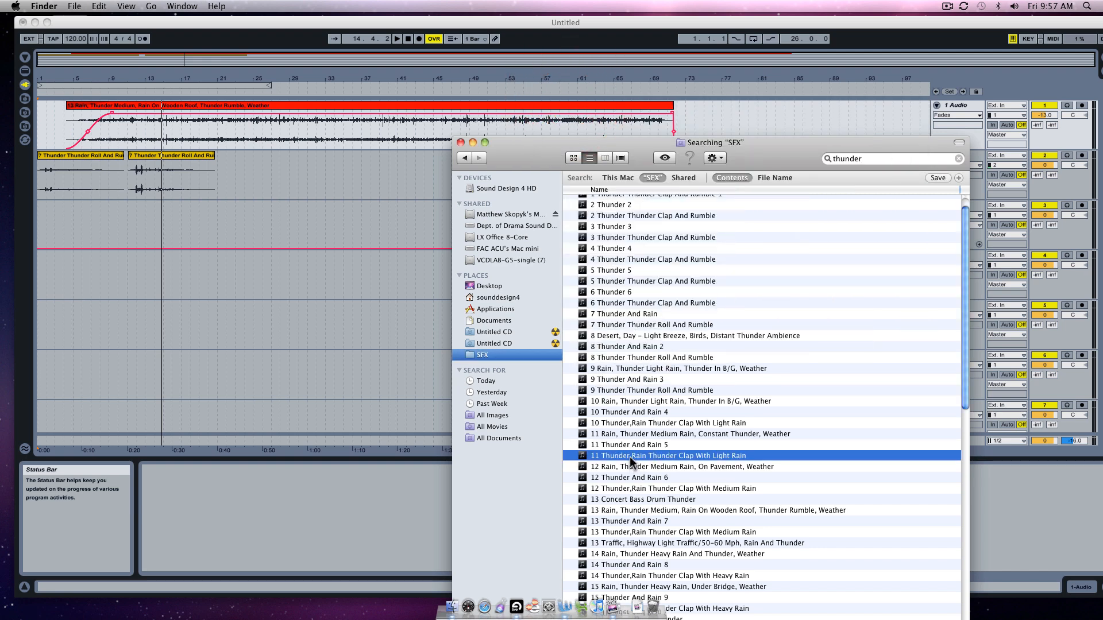
left_click_drag(481, 426, 196, 228)
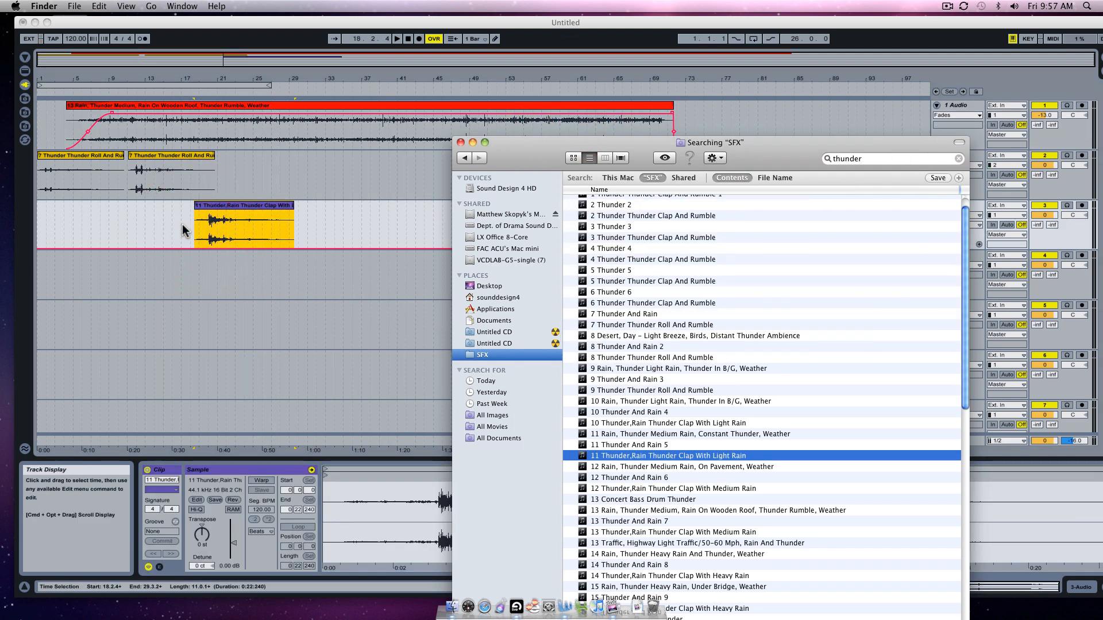
Play the arrangement from bar 13, move track 3's thunder clap clip earlier to start at about bar 16, and stop playback
left_click(194, 224)
left_click(181, 217)
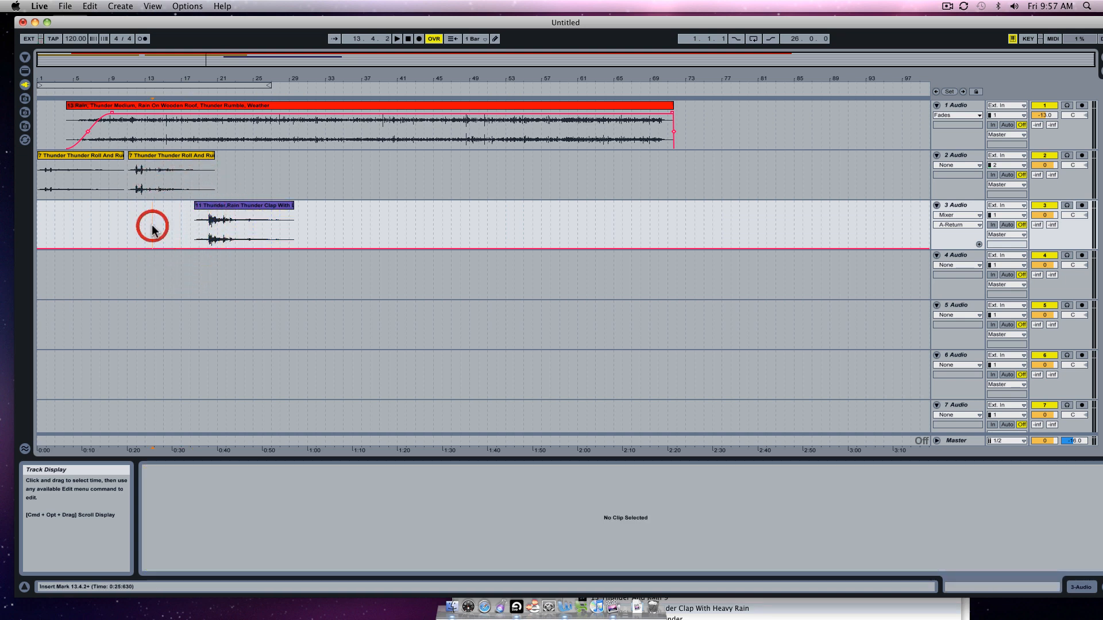
key("space")
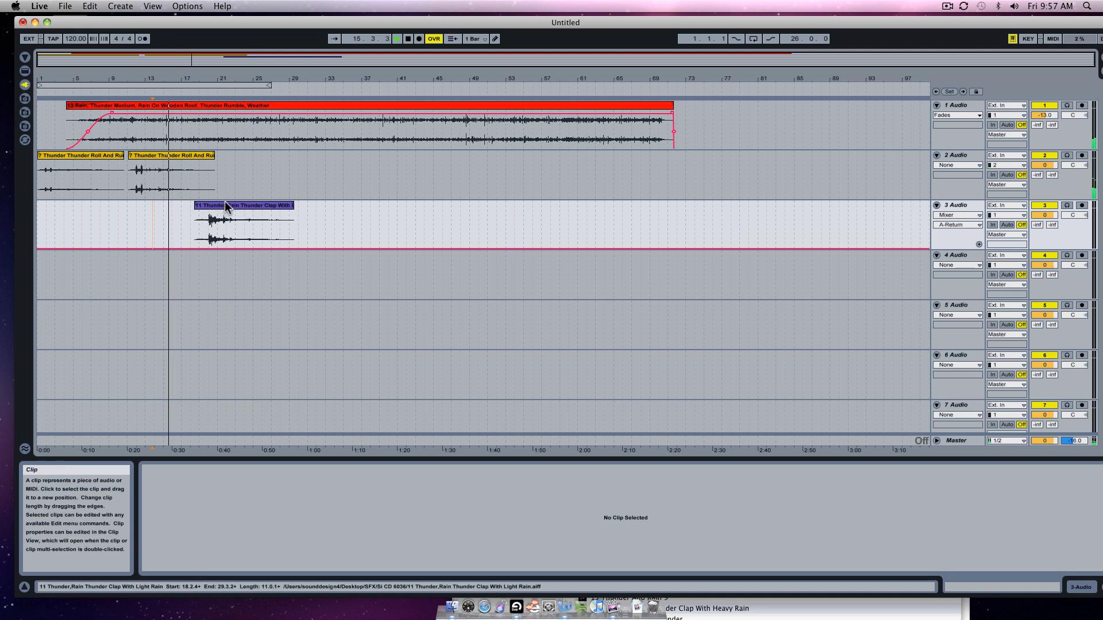
left_click_drag(227, 206, 210, 207)
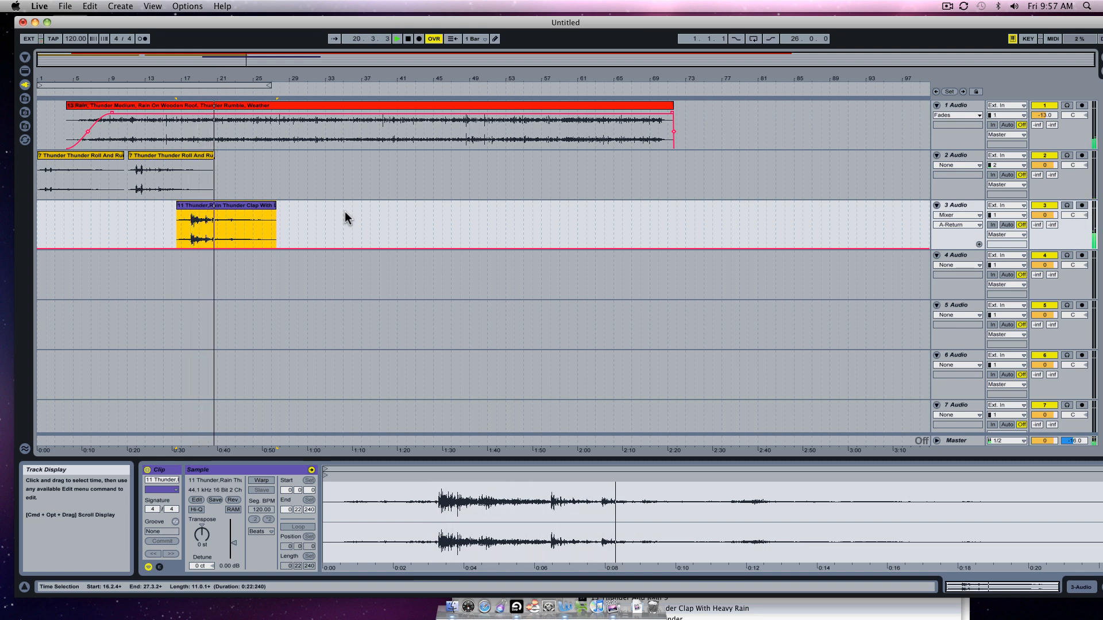
key("space")
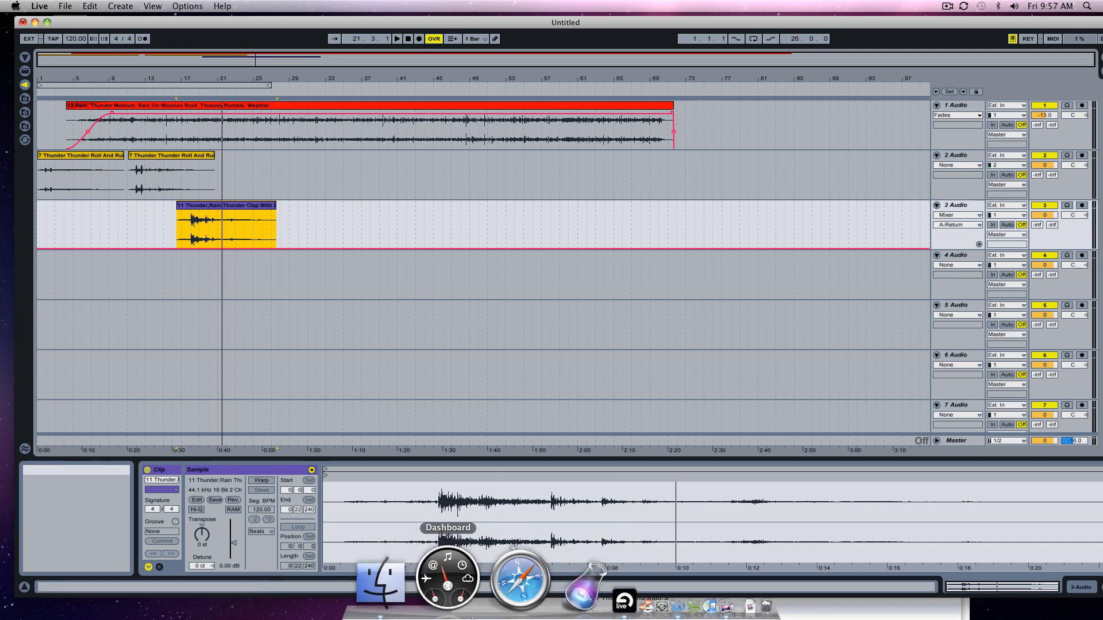
Switch to Finder, search the SFX folder for "dog", and preview "18 Dog, Puppy Whining, Whimpering/ Outdoors, Animal"
left_click(436, 598)
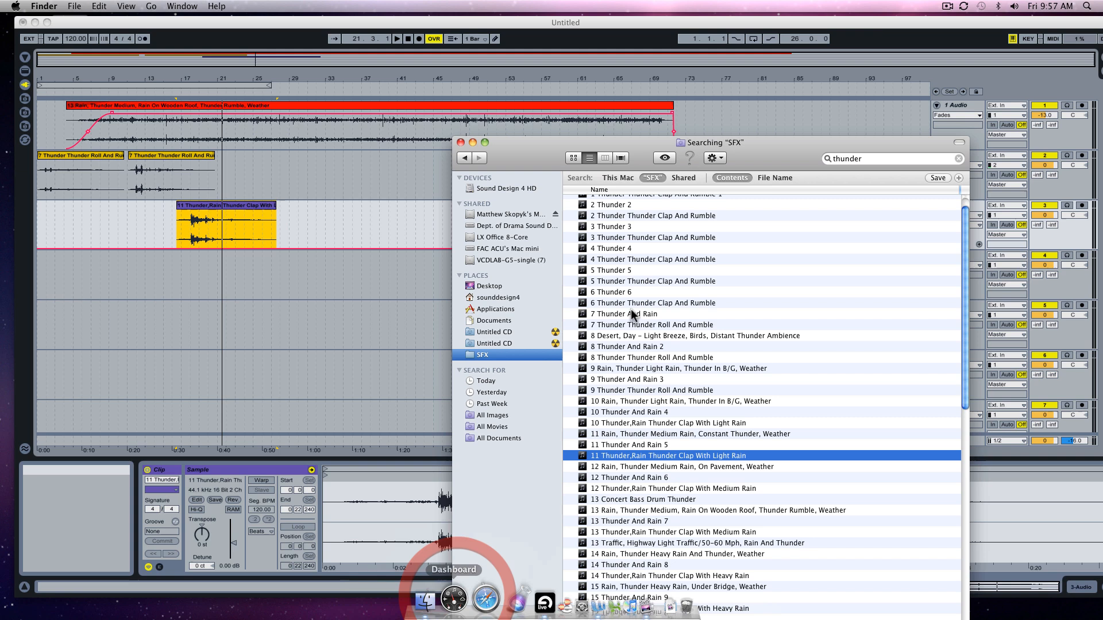
double_click(881, 160)
type("dog")
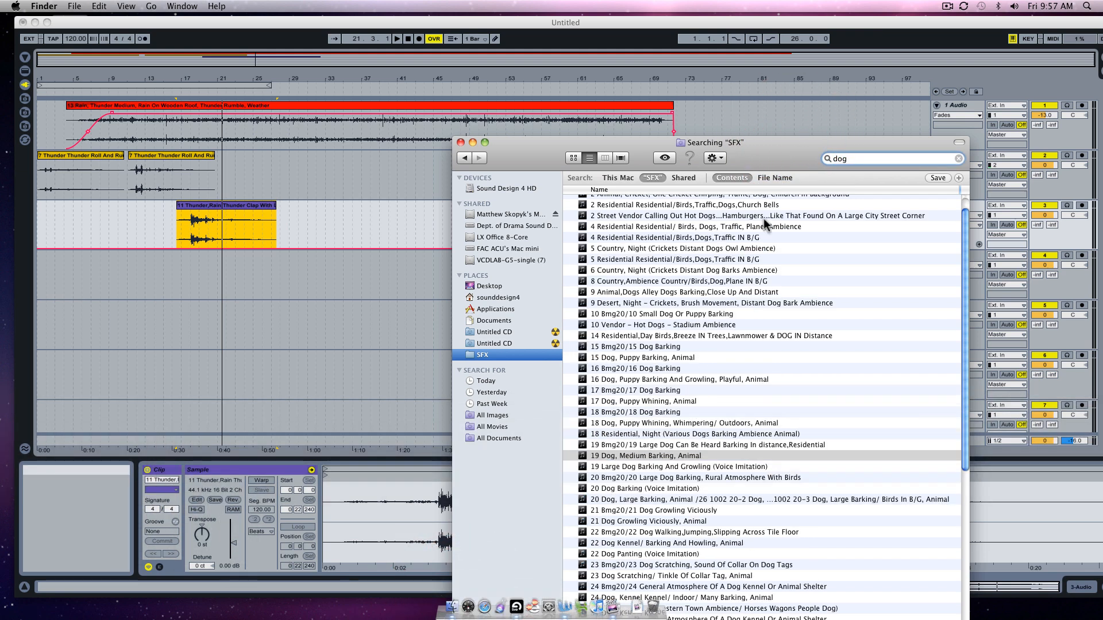
scroll(727, 332, "up", 1)
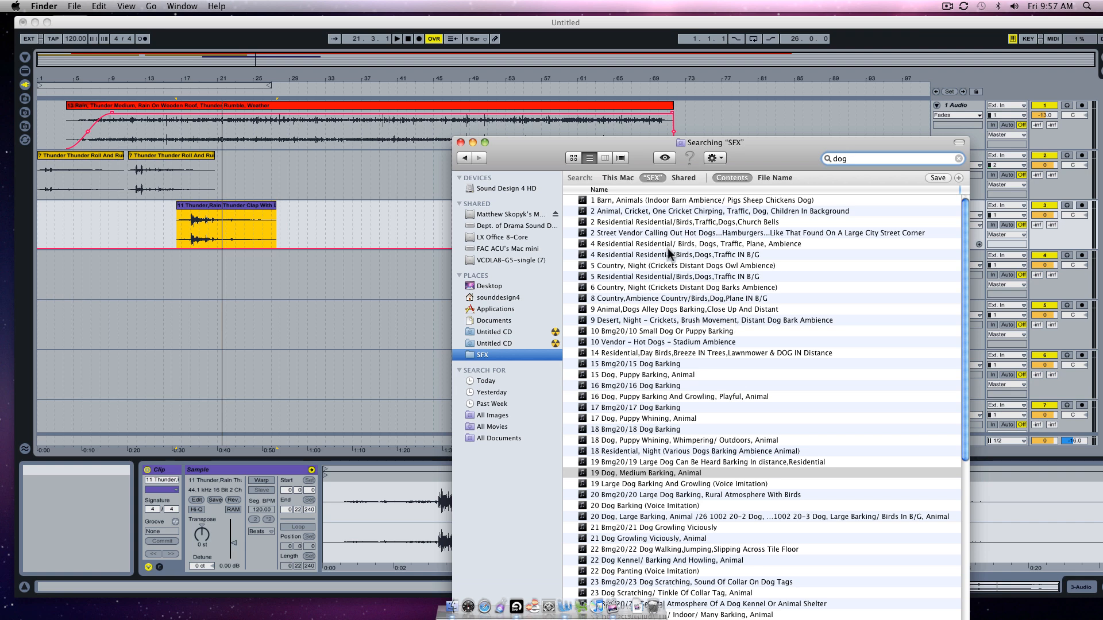
scroll(669, 367, "down", 1)
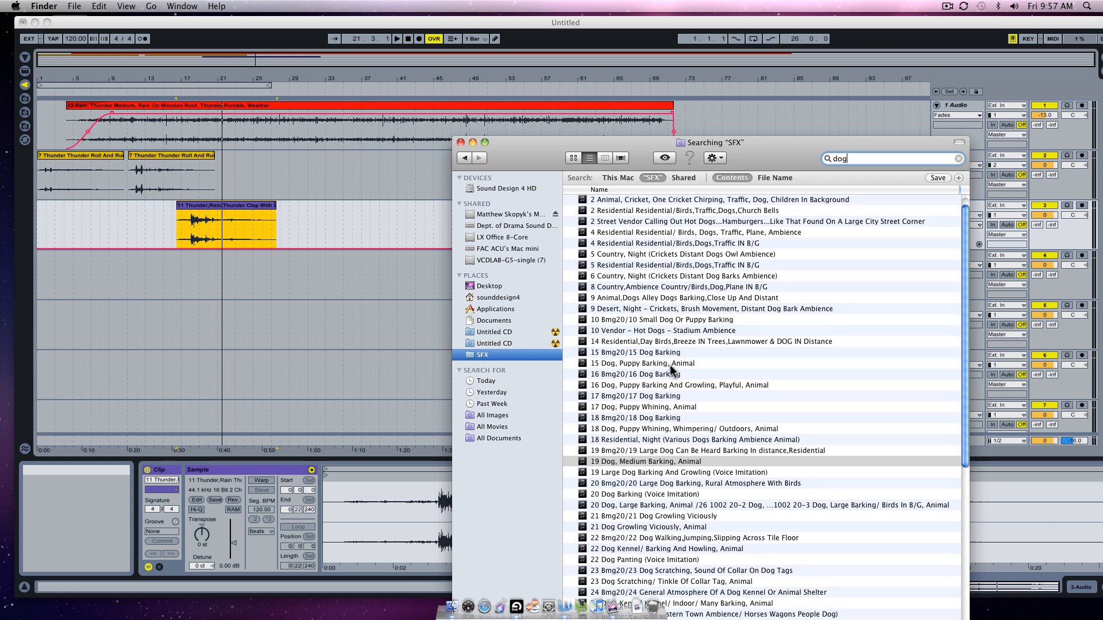
left_click(700, 429)
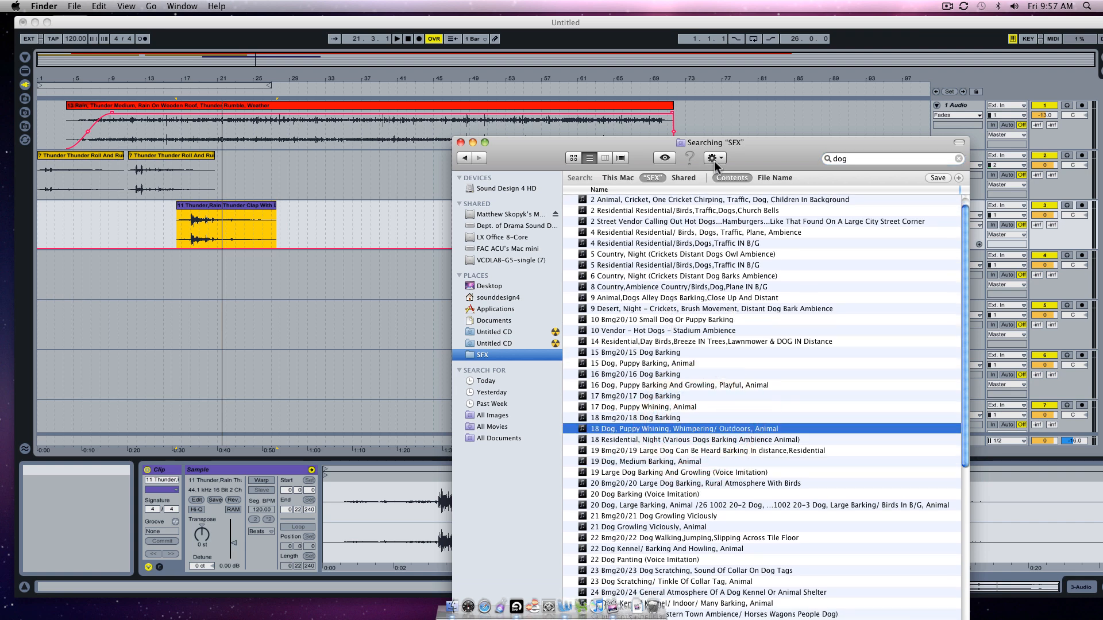
left_click(658, 161)
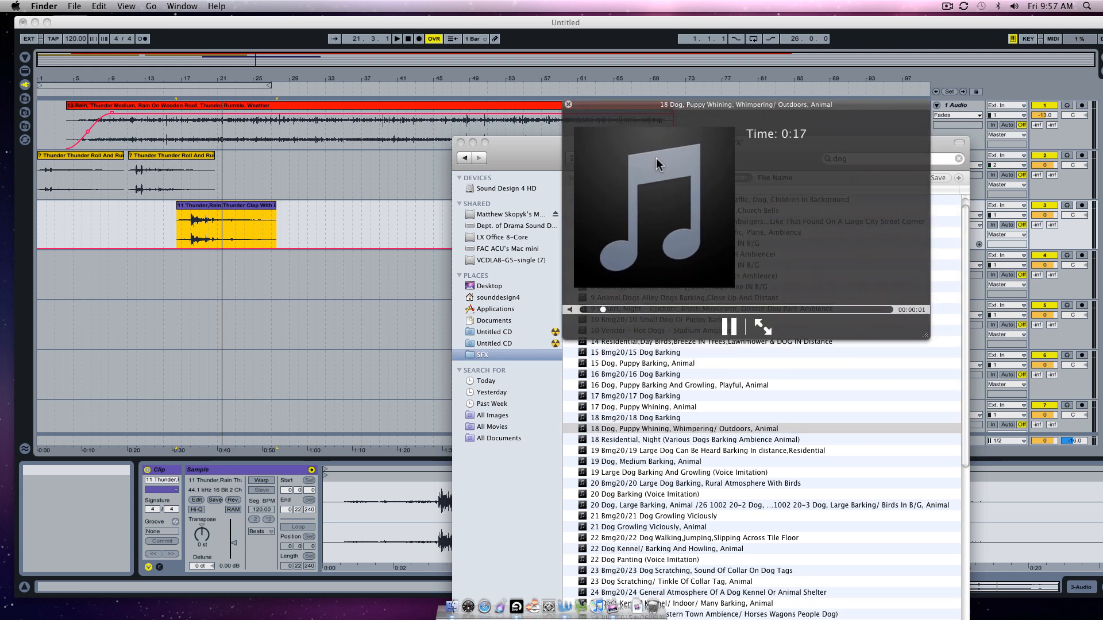
left_click(569, 105)
Place the previewed puppy whining file on track 4 at about bar 21, and play the arrangement from bar 19 to hear it
left_click_drag(518, 152, 671, 62)
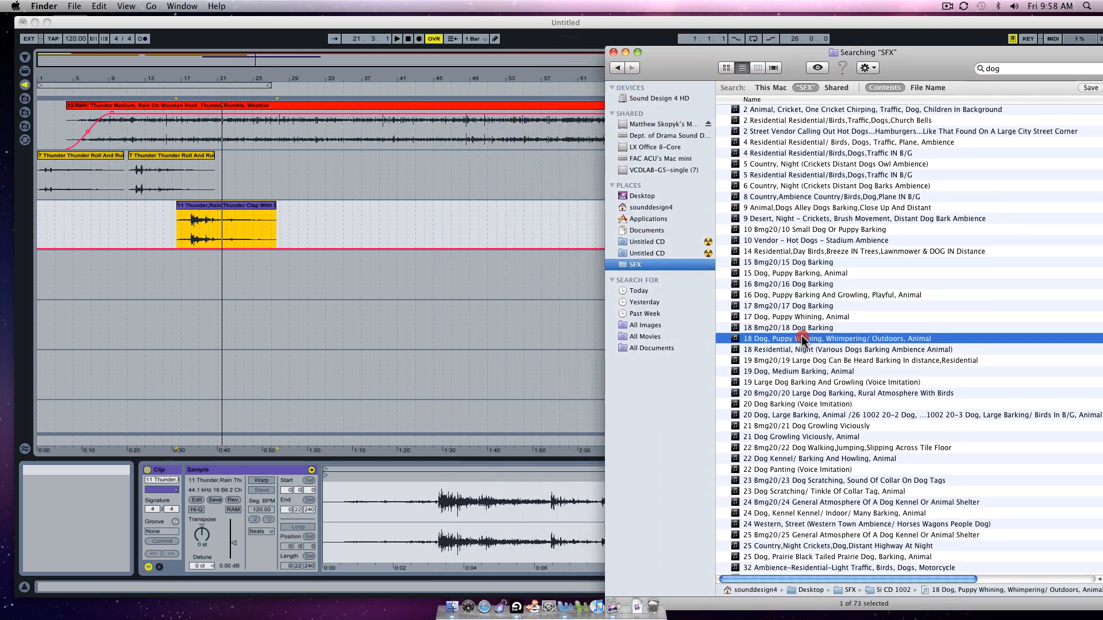
left_click_drag(801, 338, 218, 273)
left_click(215, 278)
left_click(209, 274)
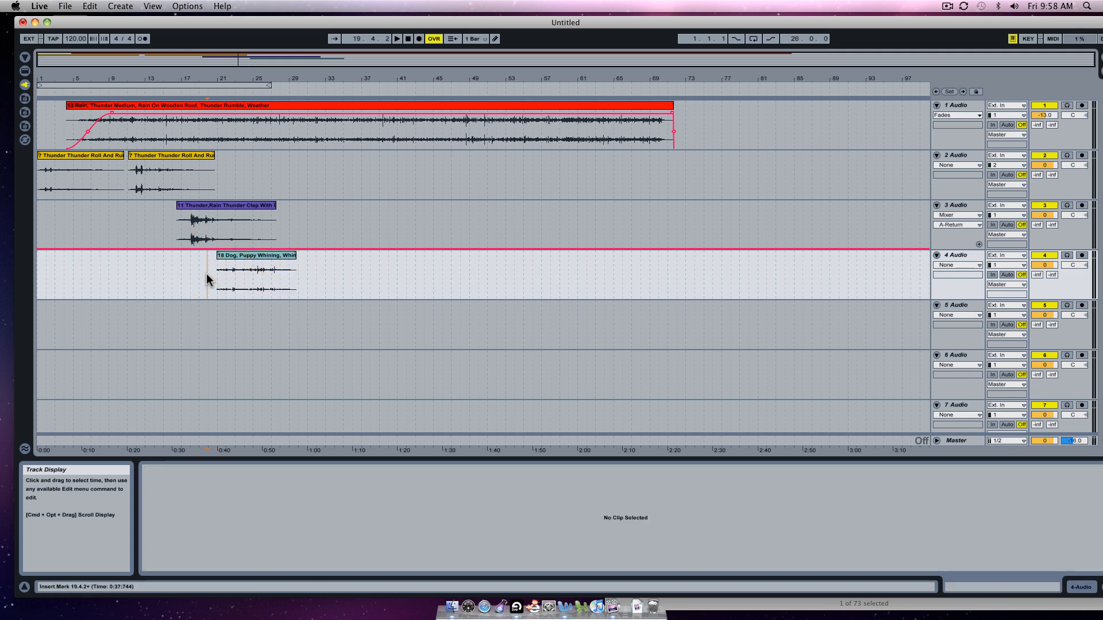
key("space")
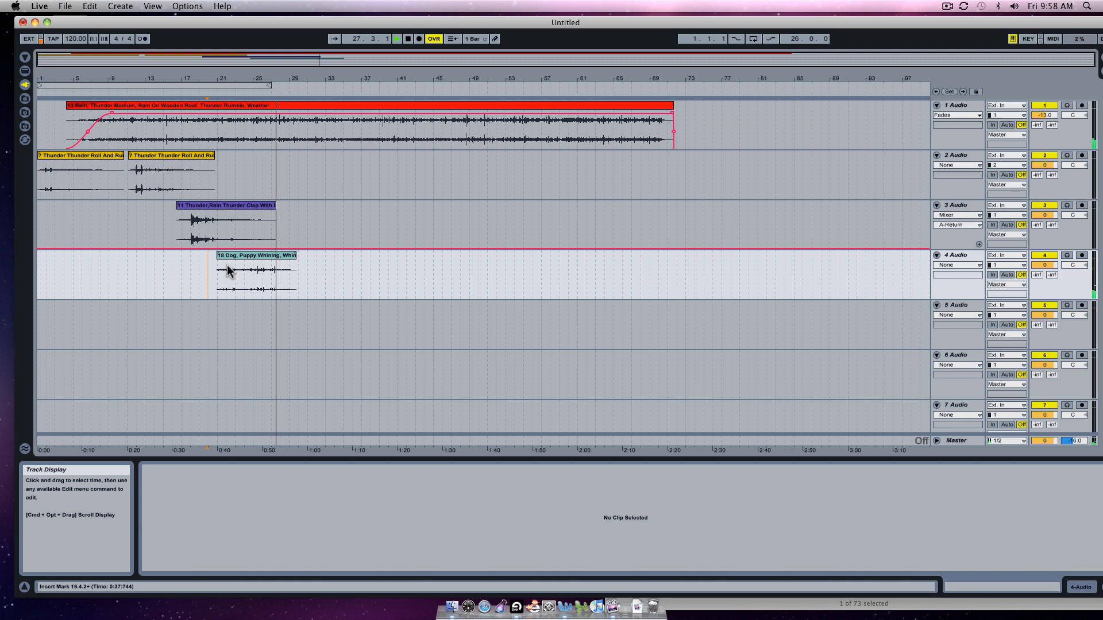
key("space")
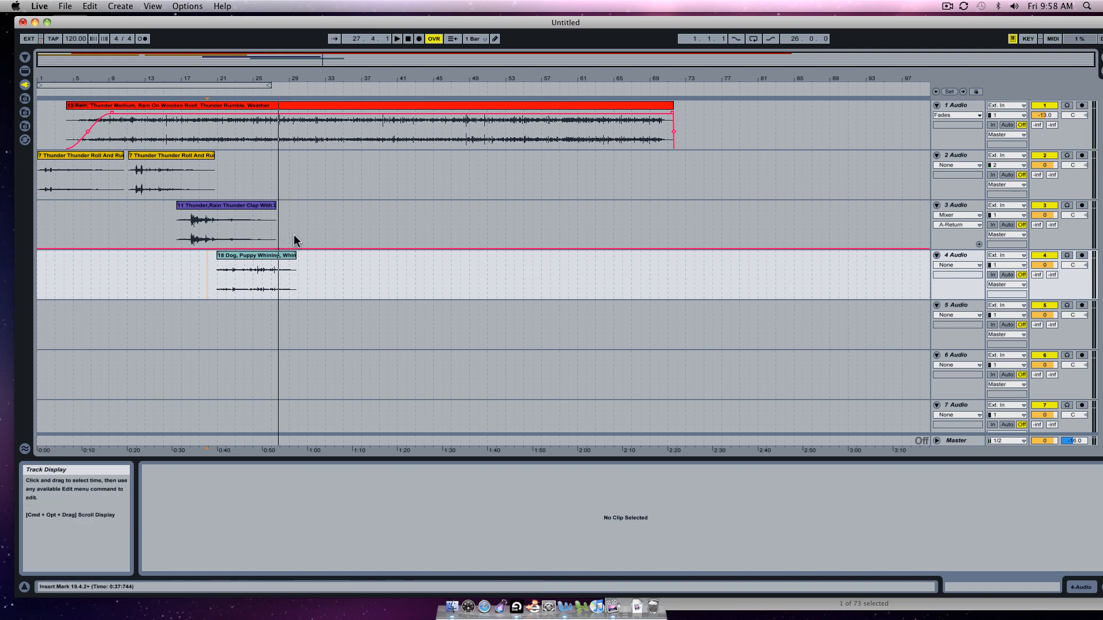
Shorten the rain clip on track 1 to end at about bar 36 and give it a fade-out starting at about bar 27
left_click_drag(671, 105, 280, 112)
left_click(271, 135)
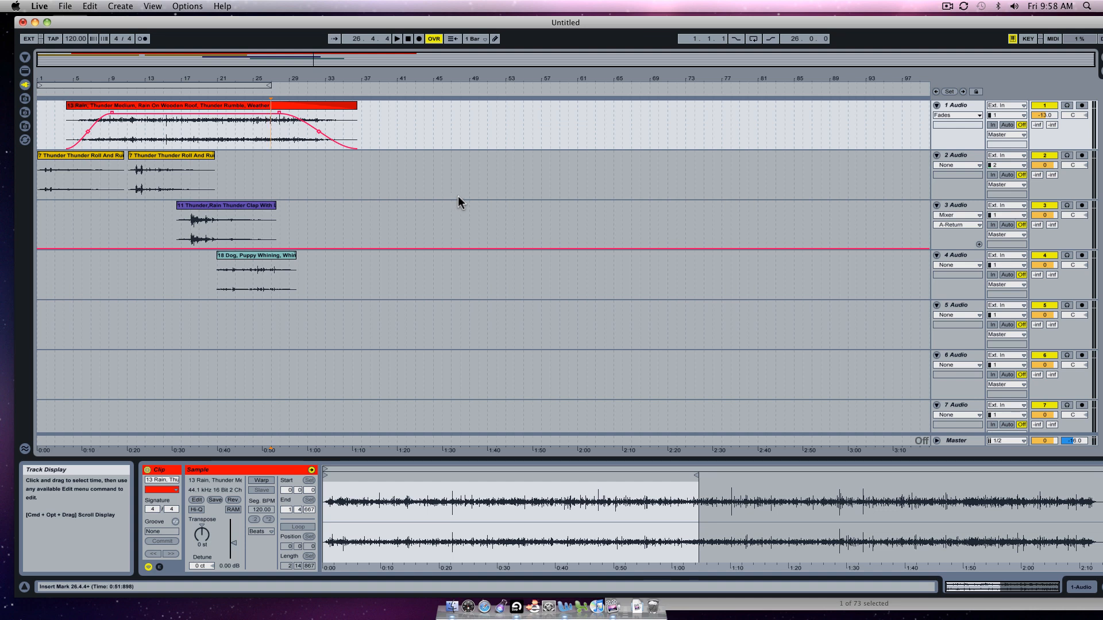
left_click(947, 7)
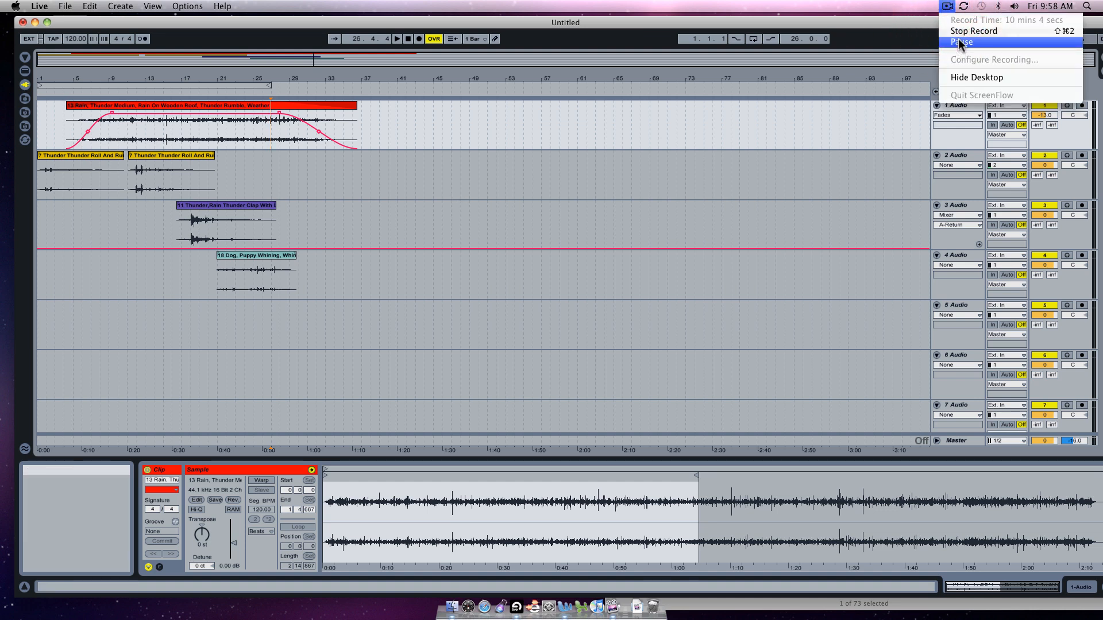